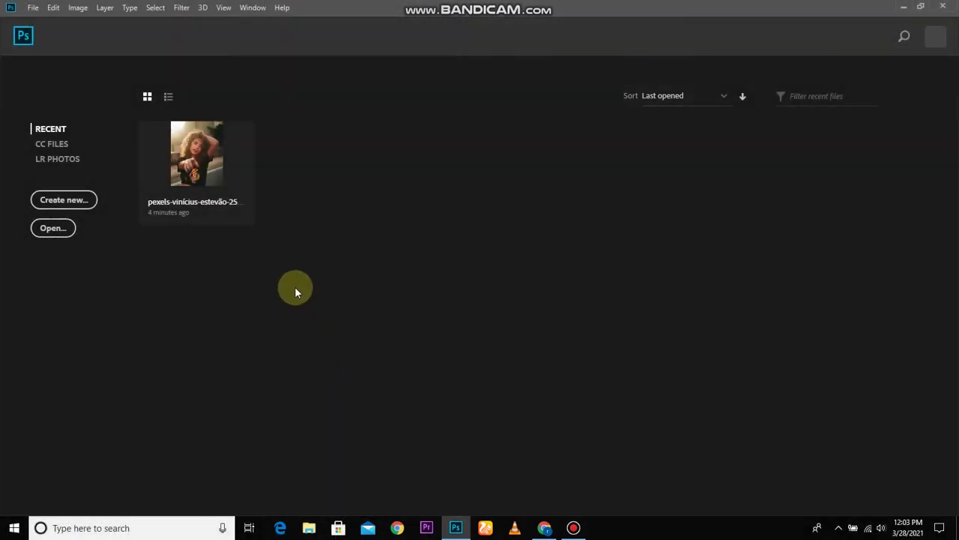
- Open the recent portrait photo and duplicate its Background layer
{"action": "left_click", "coordinate": [219, 176]}
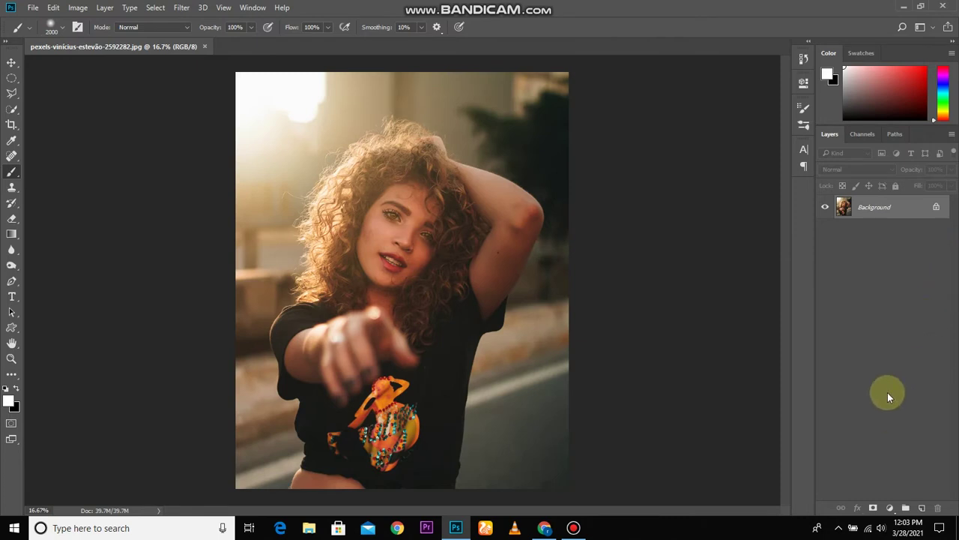
{"action": "left_click_drag", "start_coordinate": [904, 208], "coordinate": [921, 507]}
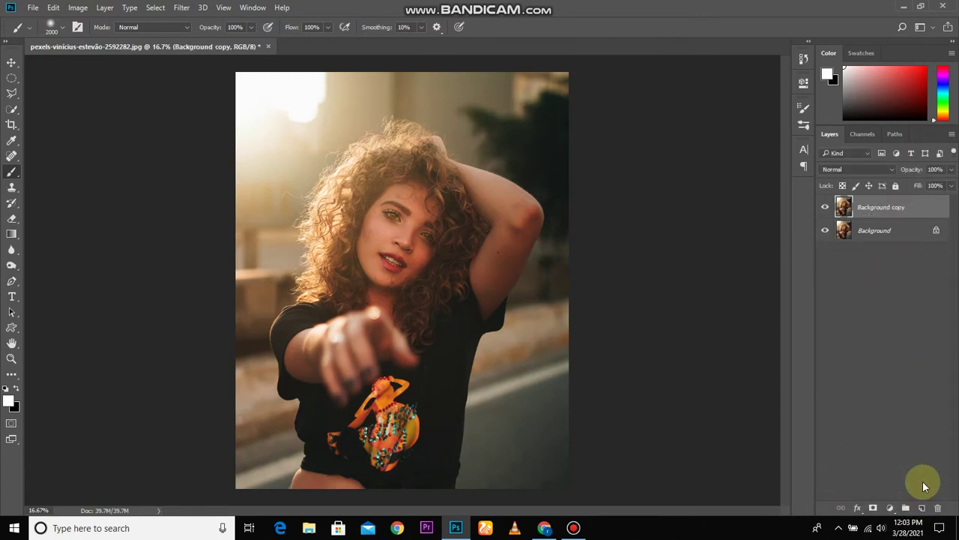
- Add a Black & White adjustment layer with Reds 23, Yellows 13, Greens -4, Cyans -12 and Blues -10, and compare before and after
{"action": "left_click", "coordinate": [890, 508]}
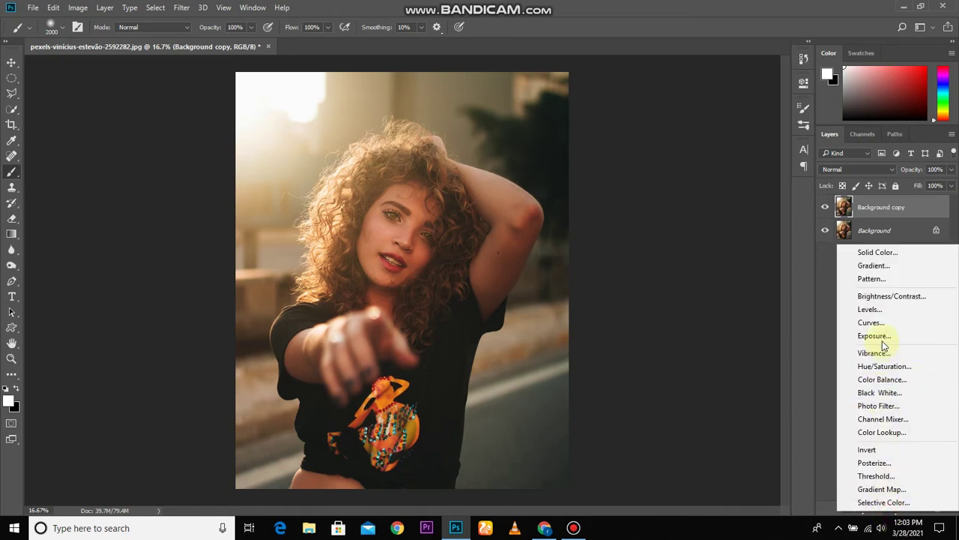
{"action": "left_click", "coordinate": [878, 393]}
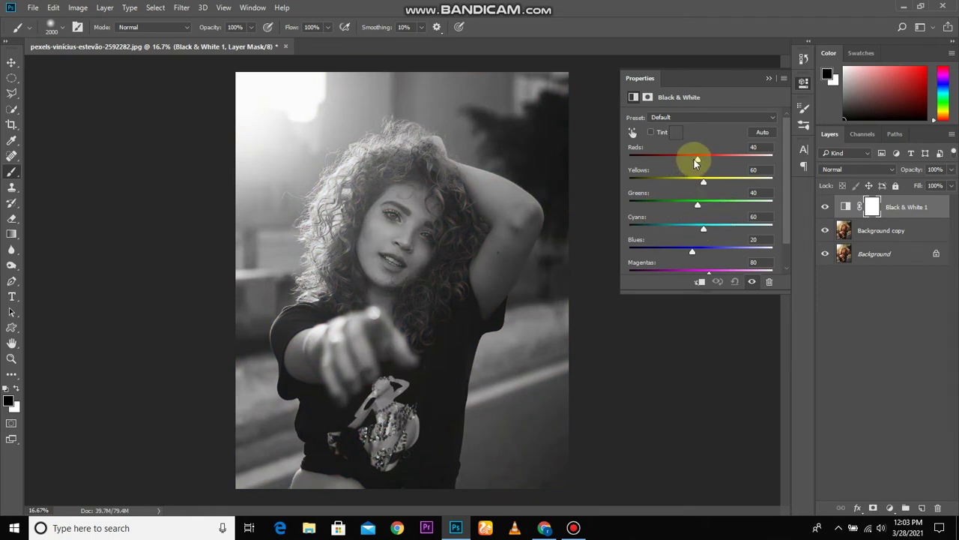
{"action": "left_click_drag", "start_coordinate": [693, 158], "coordinate": [694, 158]}
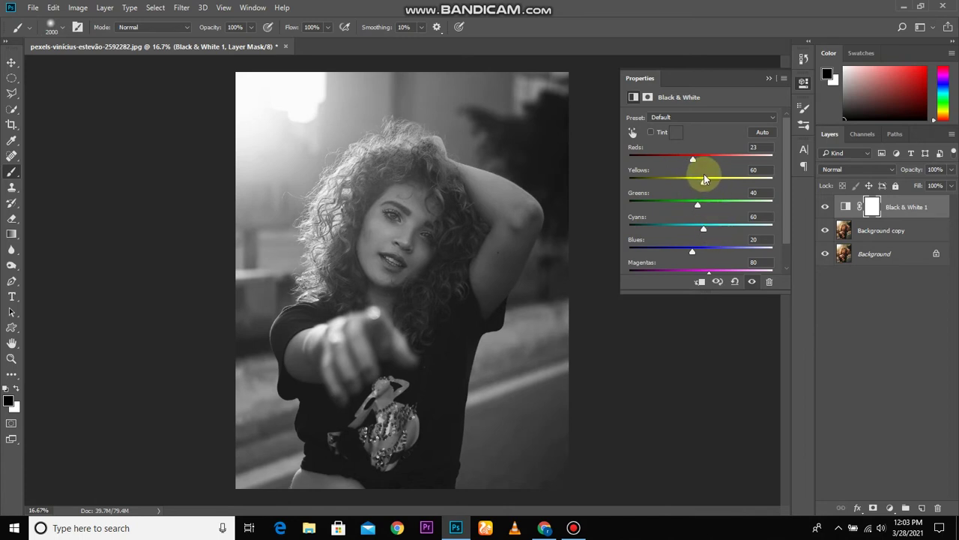
{"action": "left_click_drag", "start_coordinate": [702, 187], "coordinate": [687, 217]}
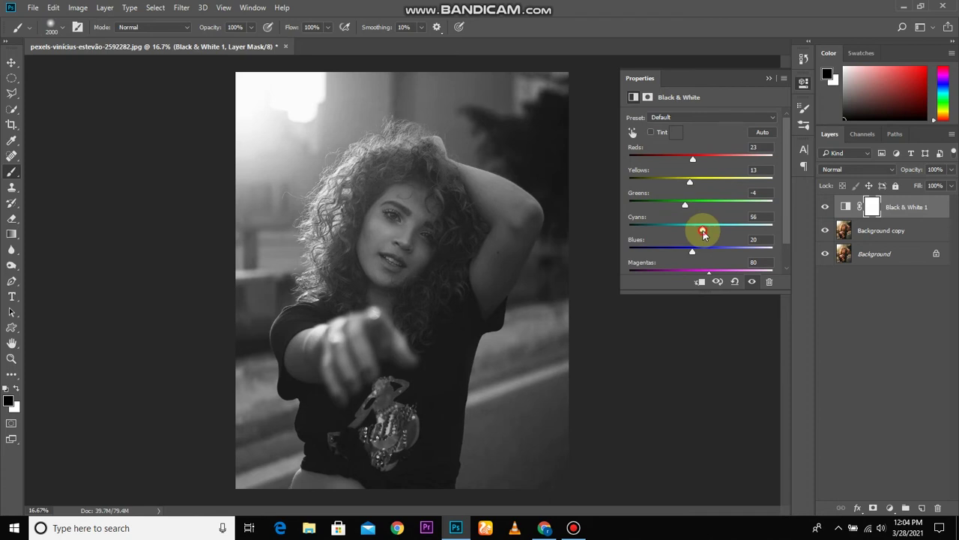
{"action": "left_click_drag", "start_coordinate": [697, 233], "coordinate": [684, 271]}
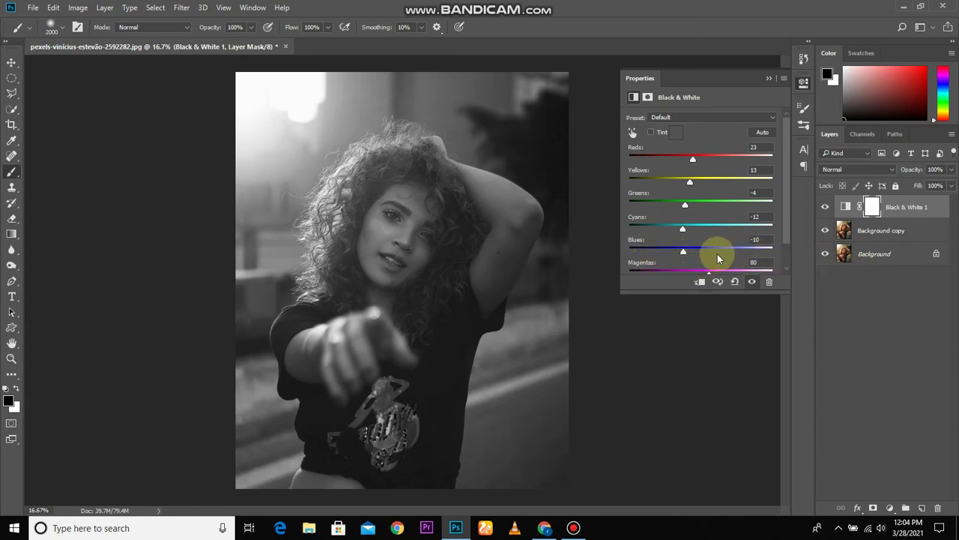
{"action": "left_click", "coordinate": [766, 80]}
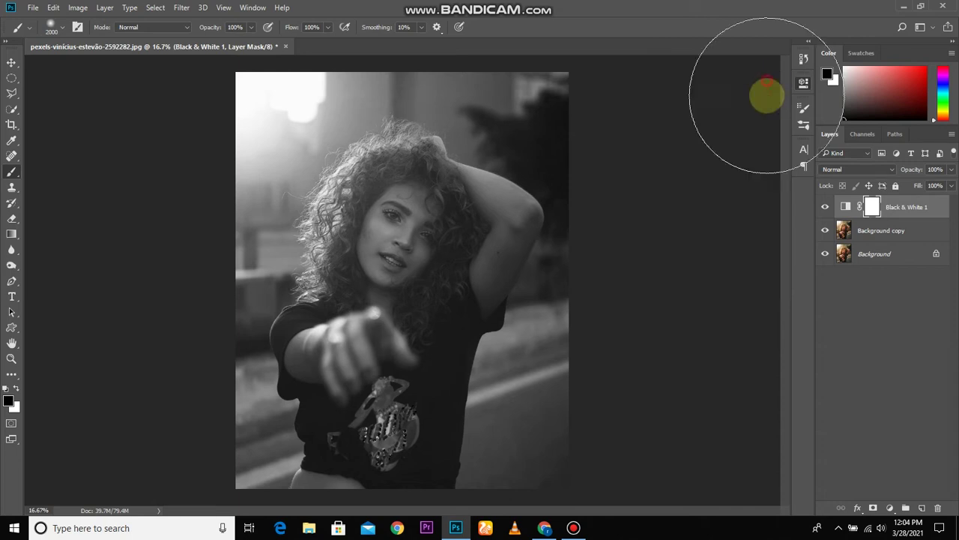
{"action": "left_click", "coordinate": [825, 208]}
{"action": "left_click", "coordinate": [825, 208]}
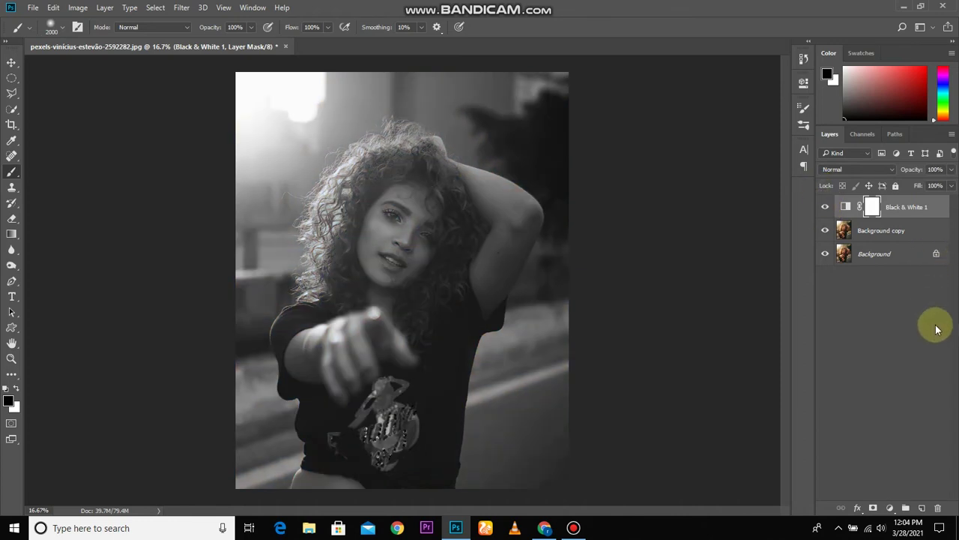
- Add a Brightness/Contrast adjustment layer with brightness -21 and contrast 19, and compare the image with and without it
{"action": "left_click", "coordinate": [891, 508]}
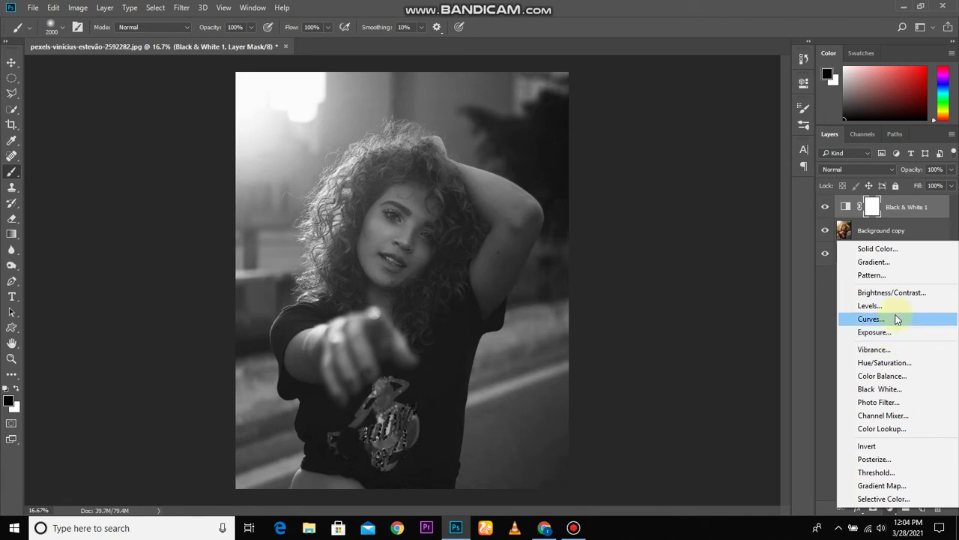
{"action": "left_click", "coordinate": [899, 292]}
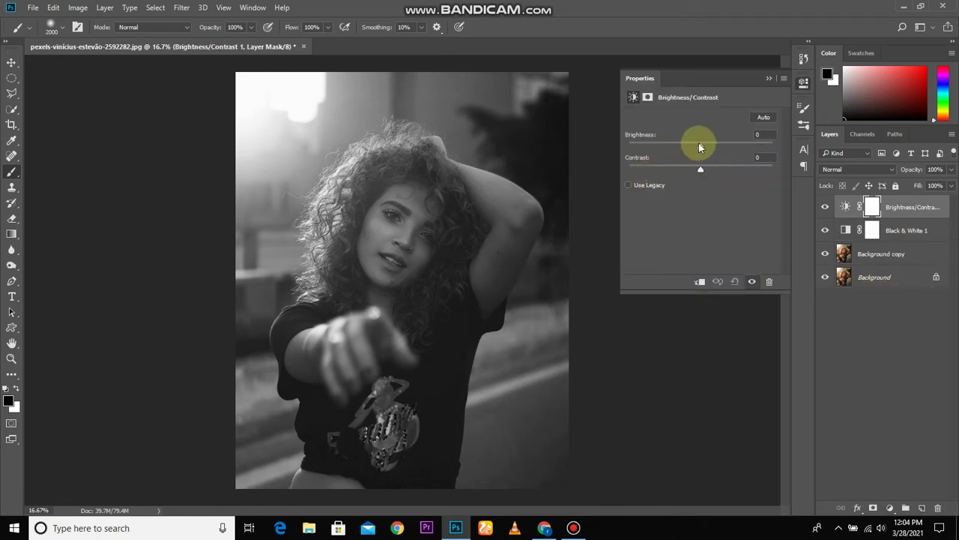
{"action": "left_click_drag", "start_coordinate": [699, 144], "coordinate": [715, 173]}
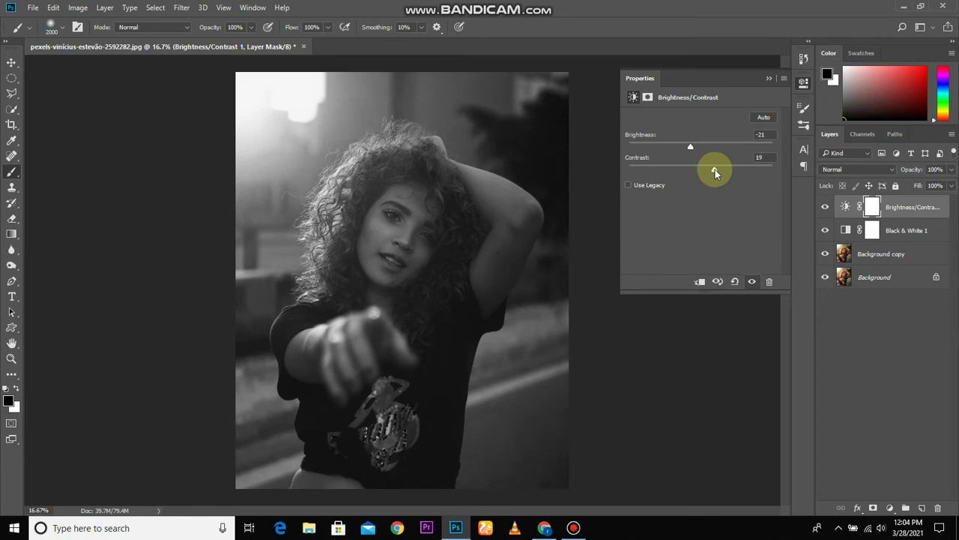
{"action": "left_click", "coordinate": [769, 79]}
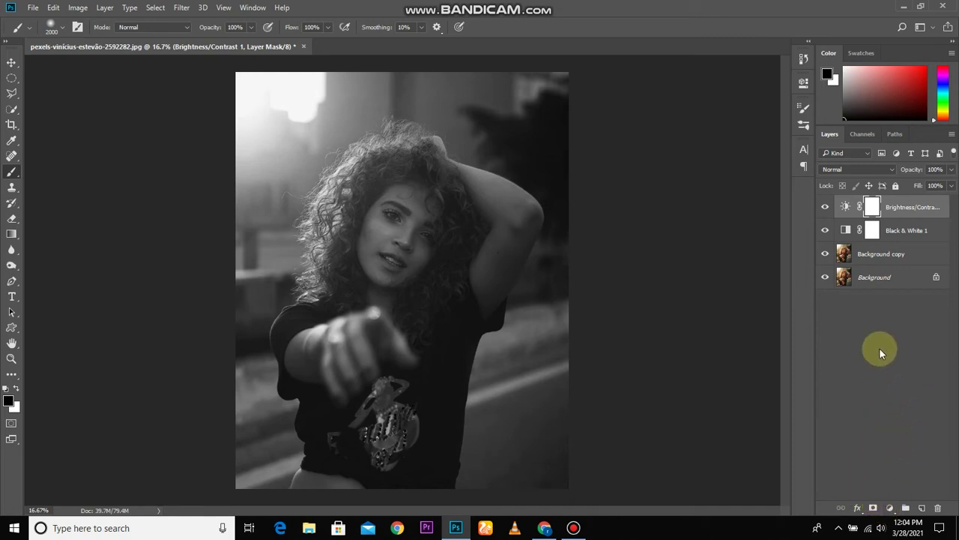
{"action": "left_click", "coordinate": [825, 207]}
{"action": "left_click", "coordinate": [825, 208]}
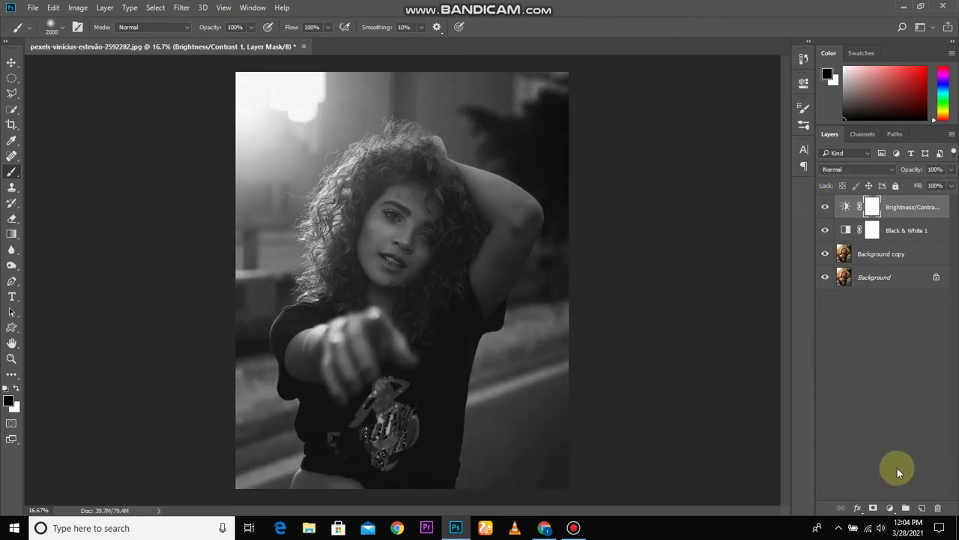
- Add a Levels adjustment layer with input black point 13 and white point 242, and compare the image with and without it
{"action": "left_click", "coordinate": [889, 507]}
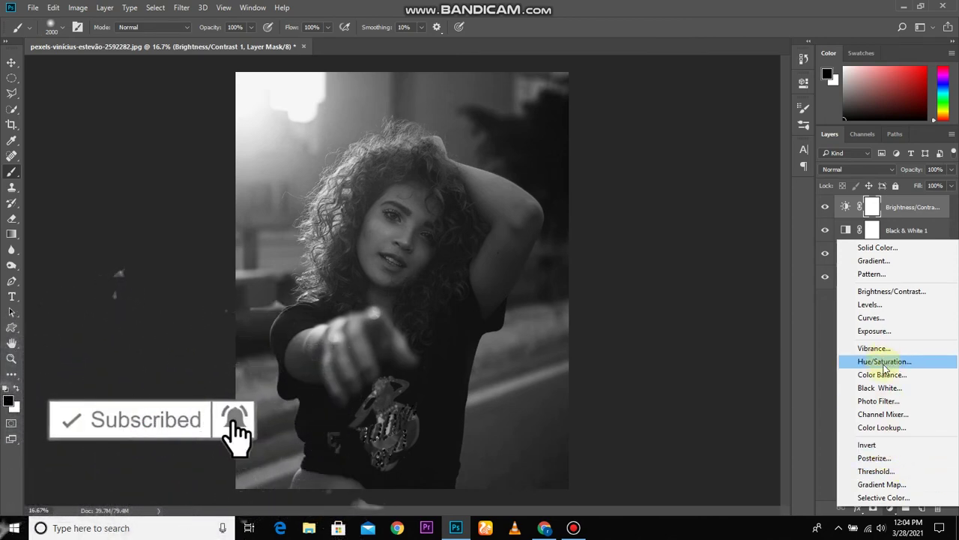
{"action": "left_click", "coordinate": [900, 306]}
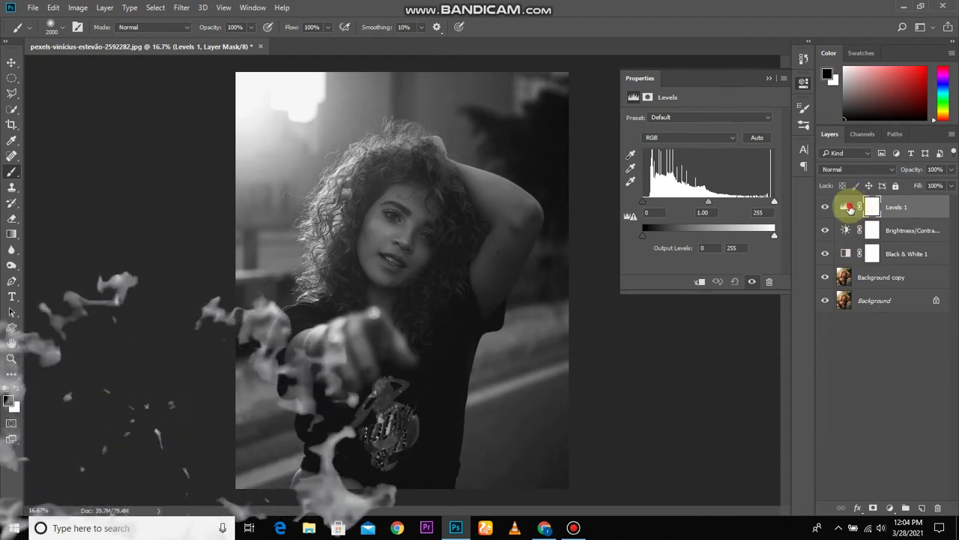
{"action": "left_click", "coordinate": [846, 208]}
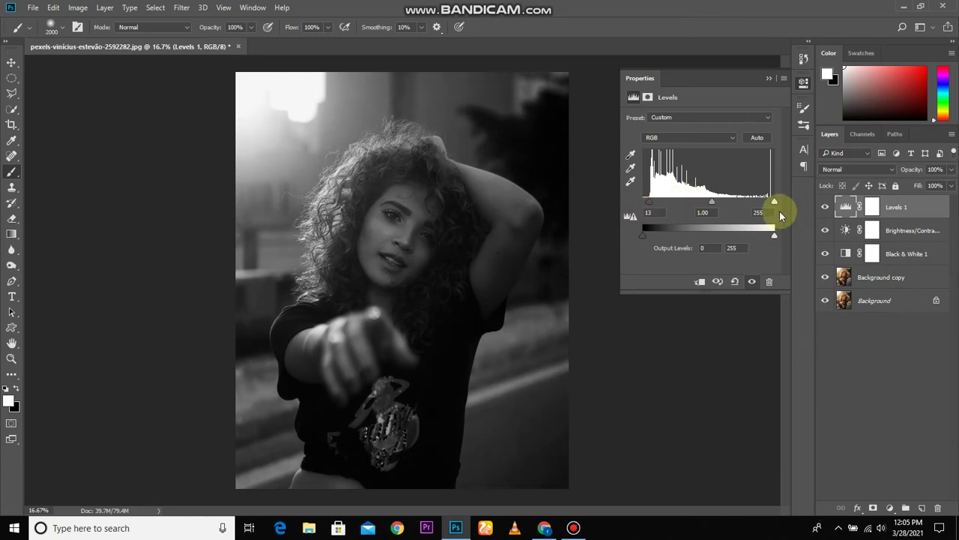
{"action": "left_click_drag", "start_coordinate": [775, 204], "coordinate": [770, 205]}
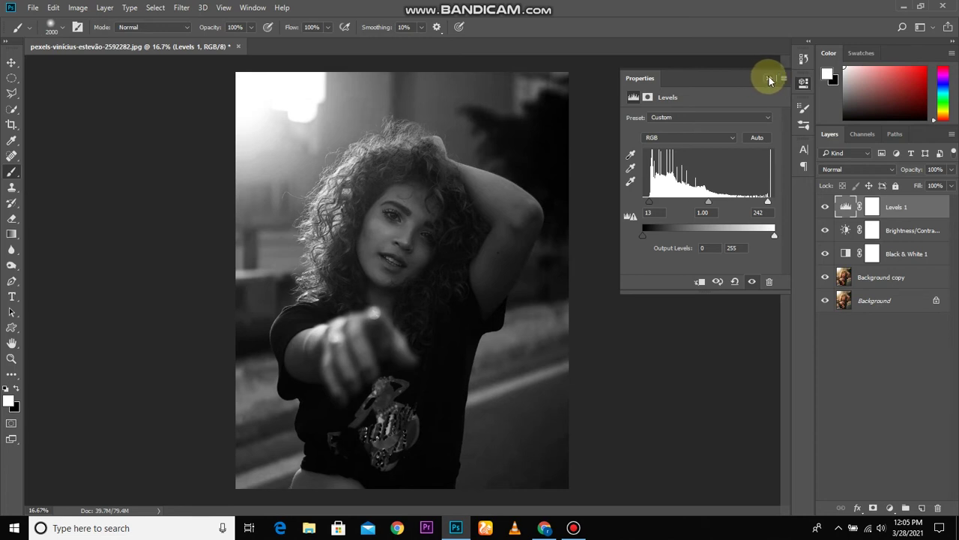
{"action": "left_click", "coordinate": [768, 78]}
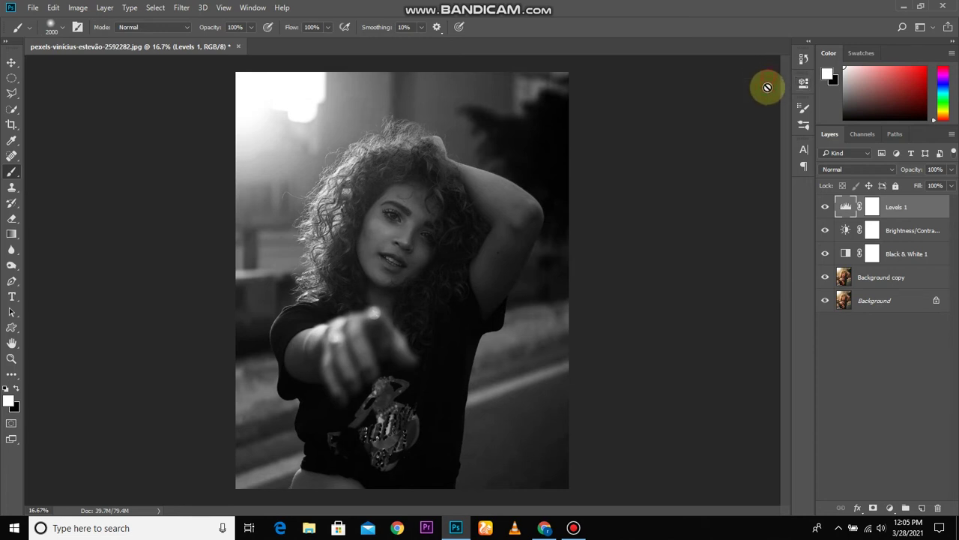
{"action": "left_click", "coordinate": [825, 207]}
{"action": "left_click", "coordinate": [826, 207]}
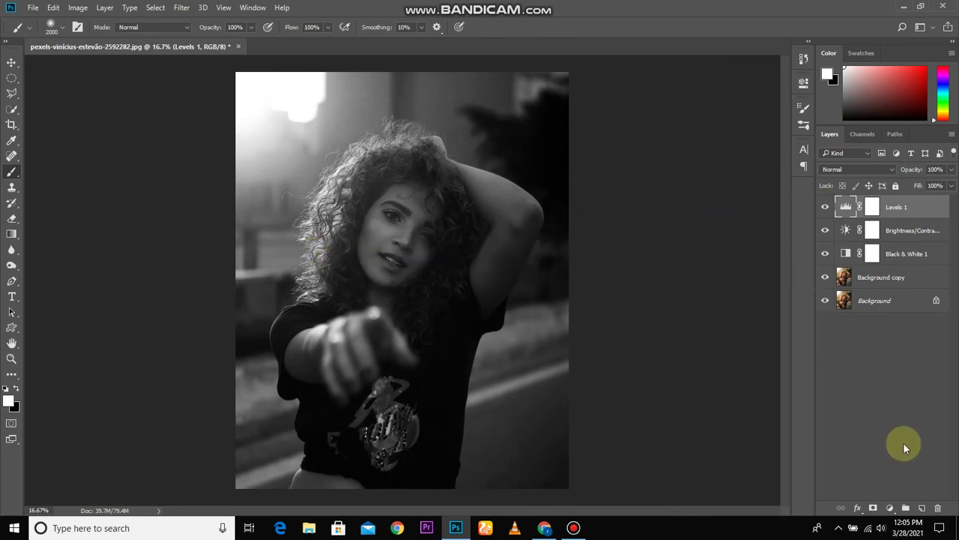
- Add a Solid Color fill layer in black (#000000) above the Levels layer
{"action": "left_click", "coordinate": [893, 508]}
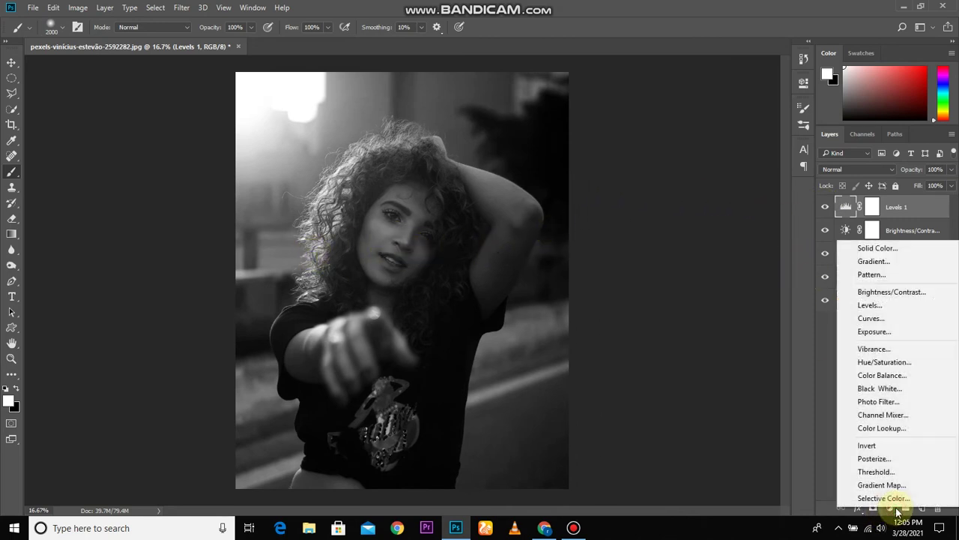
{"action": "left_click", "coordinate": [897, 249]}
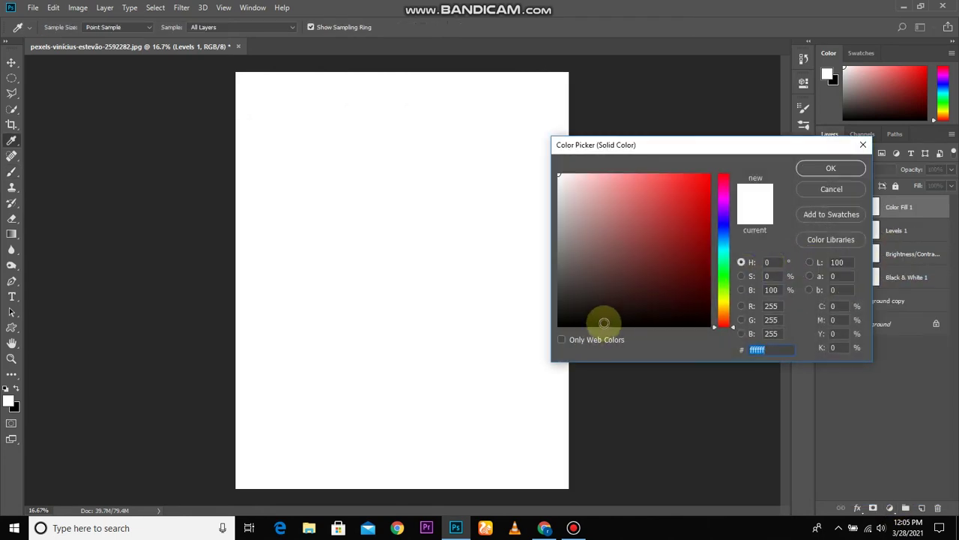
{"action": "left_click", "coordinate": [559, 325]}
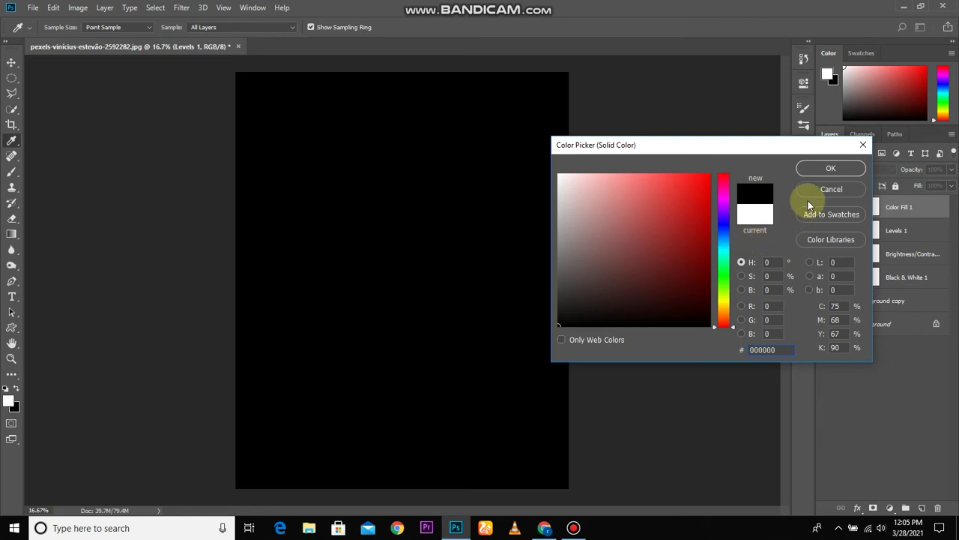
{"action": "left_click", "coordinate": [820, 169]}
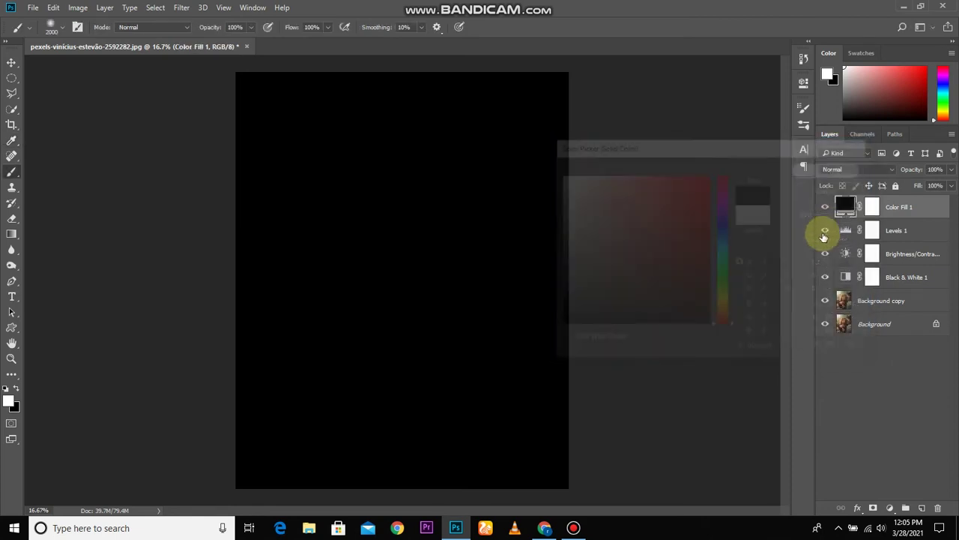
- Try Overlay on the black fill layer, set its blend mode to Lighten instead, and compare the image with and without it
{"action": "left_click", "coordinate": [879, 172]}
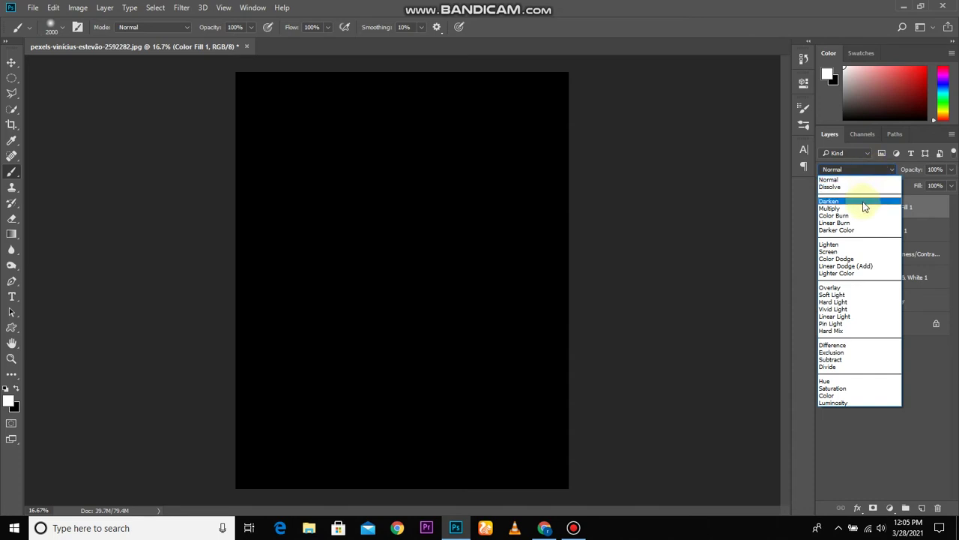
{"action": "left_click", "coordinate": [835, 289]}
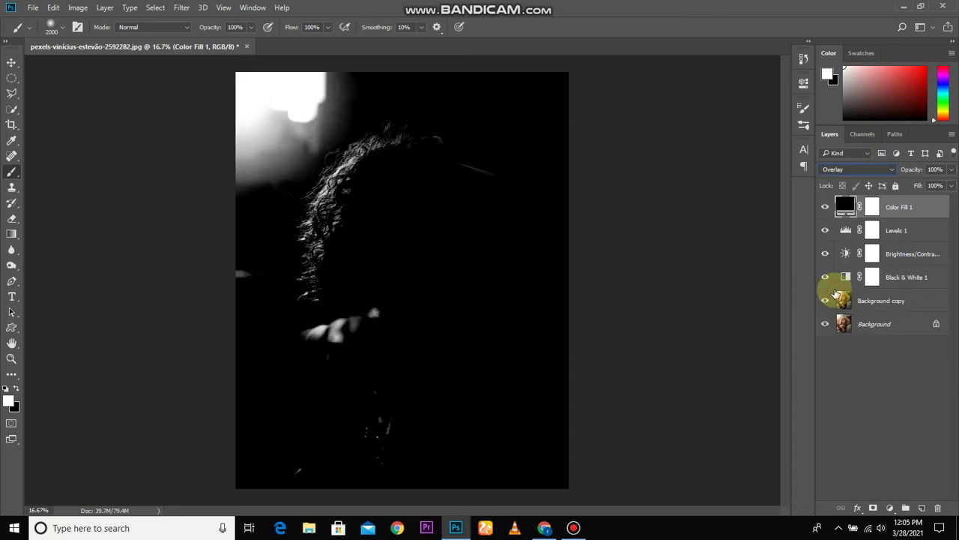
{"action": "left_click", "coordinate": [888, 173]}
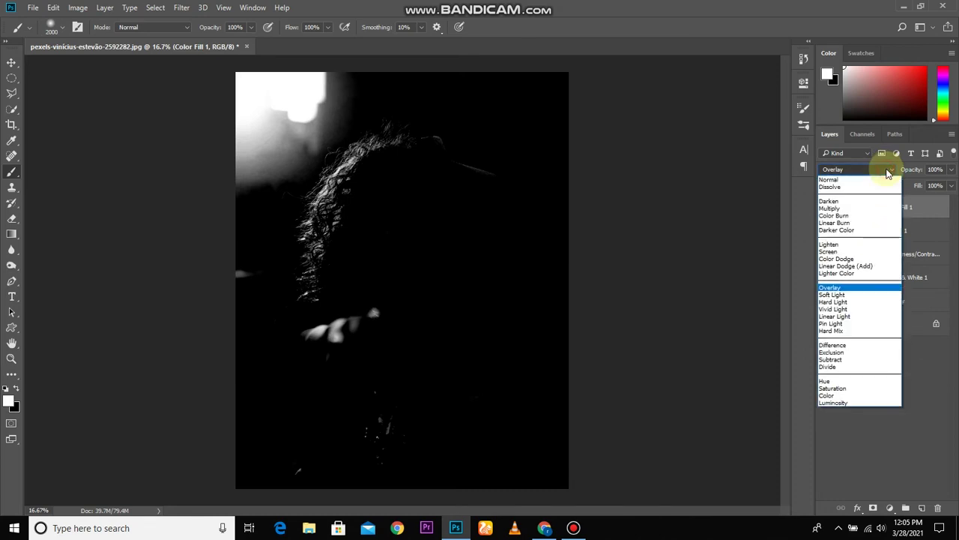
{"action": "left_click", "coordinate": [830, 244]}
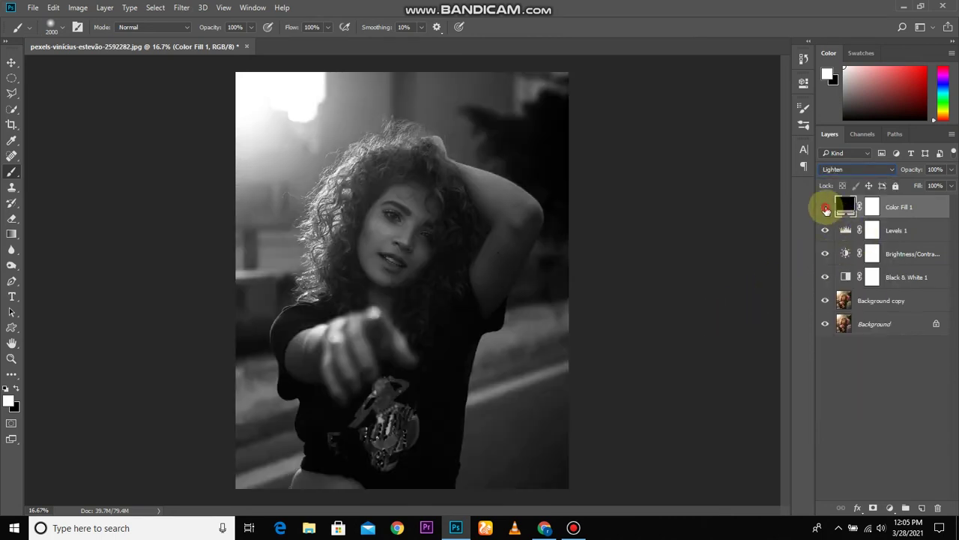
{"action": "left_click", "coordinate": [825, 208]}
{"action": "left_click", "coordinate": [825, 207]}
{"action": "left_click", "coordinate": [825, 208]}
{"action": "left_click", "coordinate": [825, 207]}
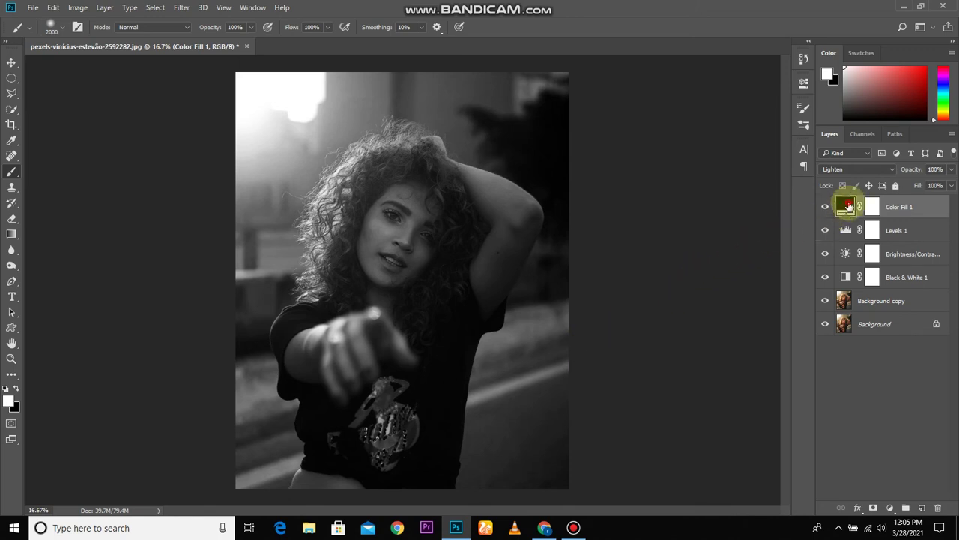
- Recolor the fill layer to dark gray #353535 sampled from the photo and reduce its opacity to 24%, comparing before and after
{"action": "double_click", "coordinate": [847, 206]}
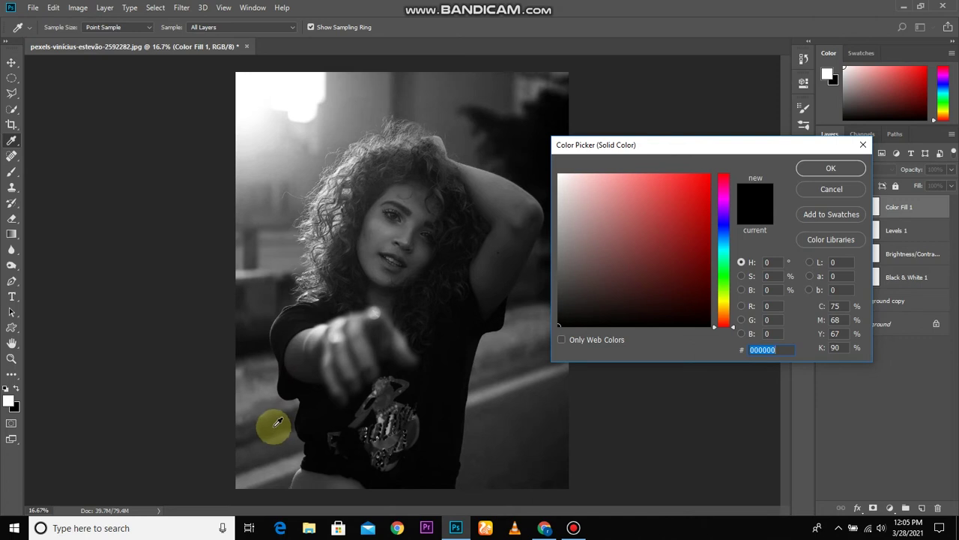
{"action": "left_click", "coordinate": [404, 78]}
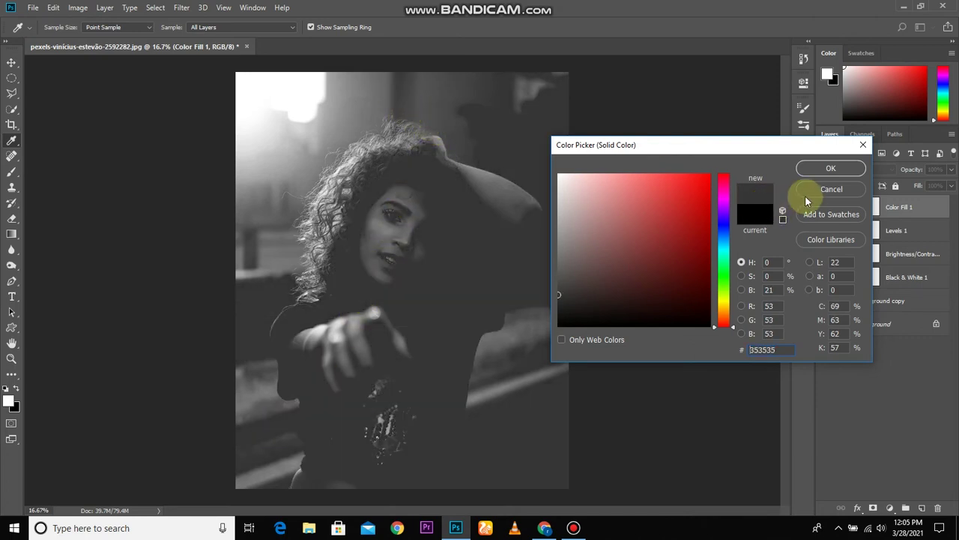
{"action": "left_click", "coordinate": [829, 170]}
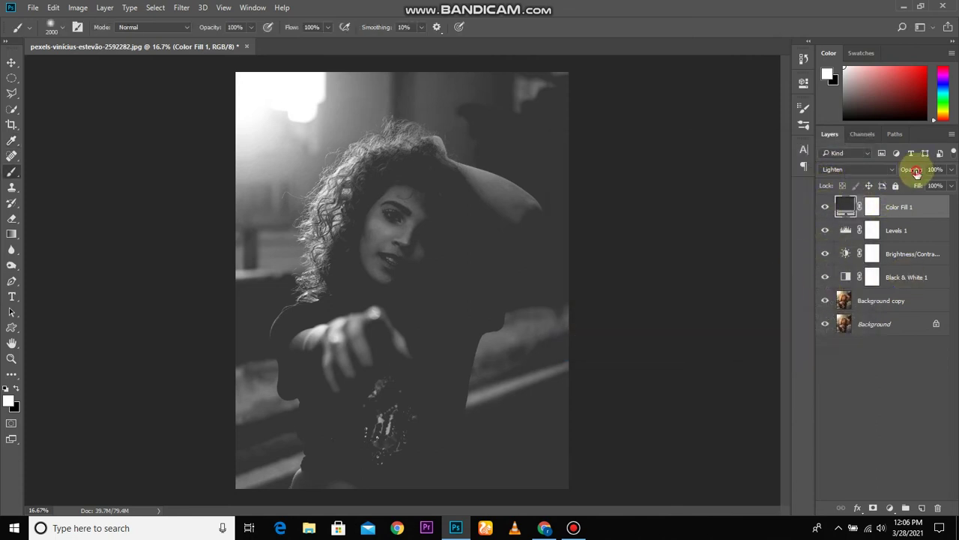
{"action": "left_click_drag", "start_coordinate": [906, 174], "coordinate": [870, 180]}
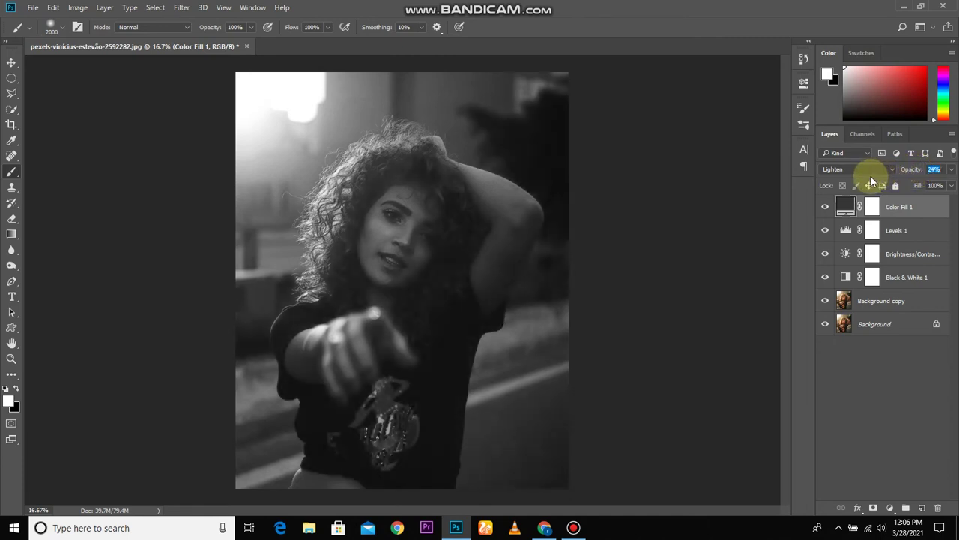
{"action": "left_click", "coordinate": [826, 207]}
{"action": "left_click", "coordinate": [828, 207]}
- Add a Gradient Map adjustment layer above the dark gray fill layer and choose the Black, White preset
{"action": "left_click", "coordinate": [889, 509]}
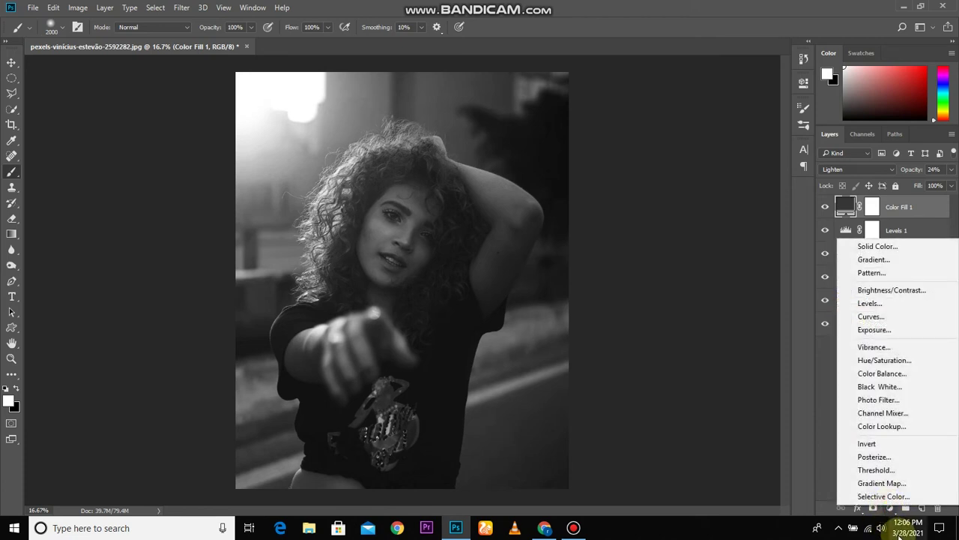
{"action": "left_click", "coordinate": [892, 488]}
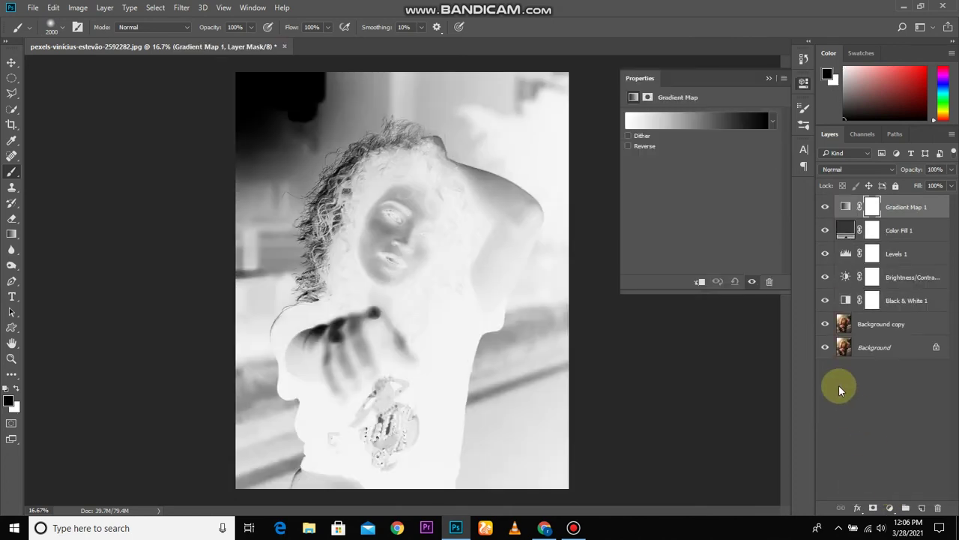
{"action": "left_click", "coordinate": [693, 120]}
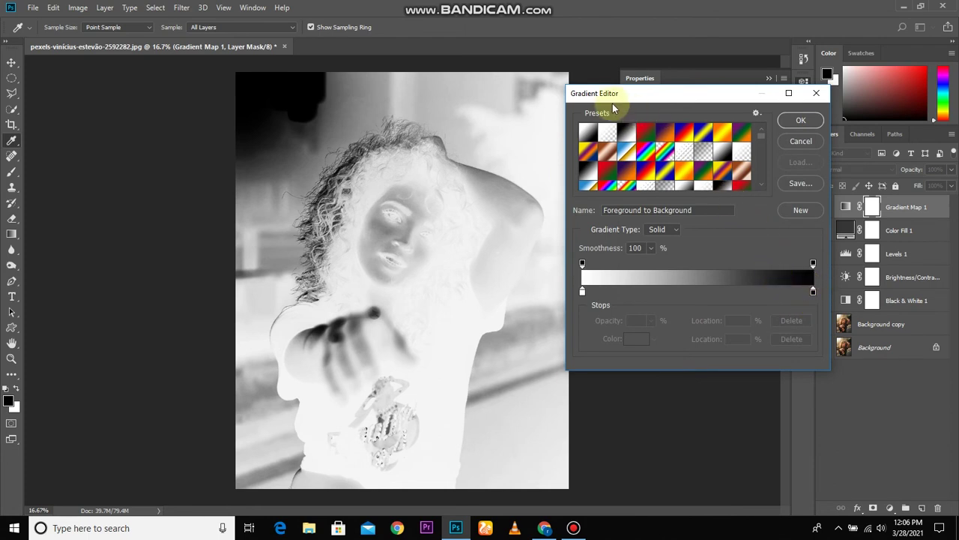
{"action": "left_click", "coordinate": [627, 133]}
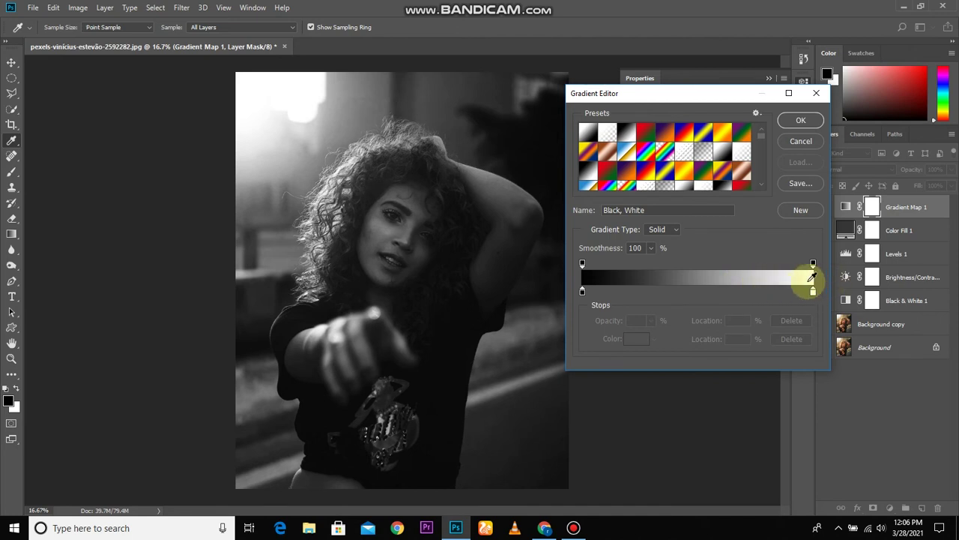
- Recolor the gradient map's white end stop to dark gray #3c3939 and accept the gradient
{"action": "left_click", "coordinate": [814, 292]}
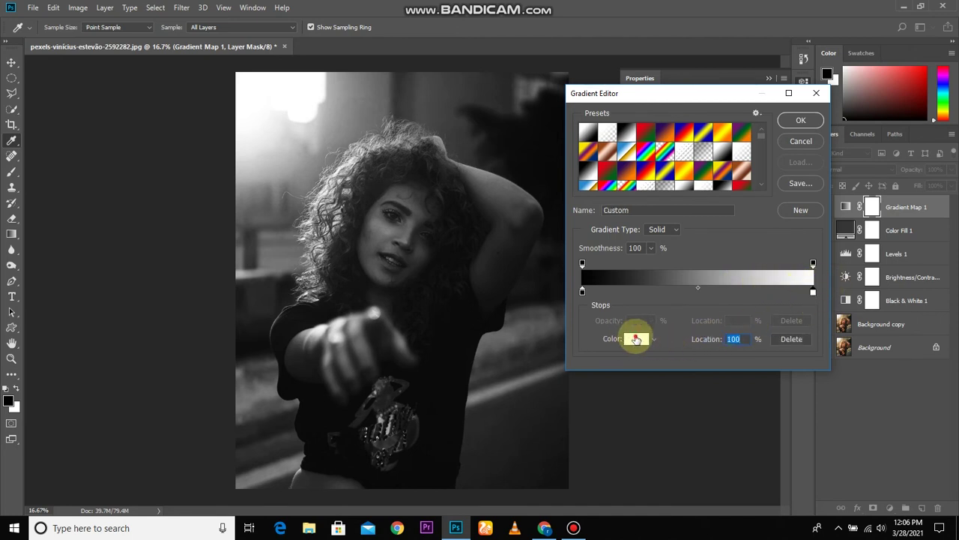
{"action": "left_click", "coordinate": [635, 339]}
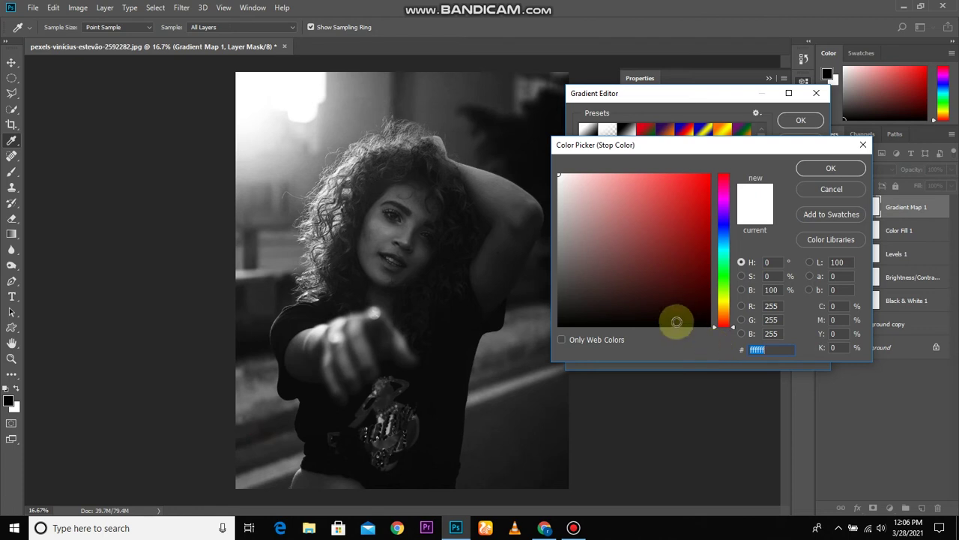
{"action": "mouse_move", "coordinate": [573, 292]}
{"action": "left_mouse_down"}
{"action": "mouse_move", "coordinate": [568, 312]}
{"action": "mouse_move", "coordinate": [564, 294]}
{"action": "left_mouse_up"}
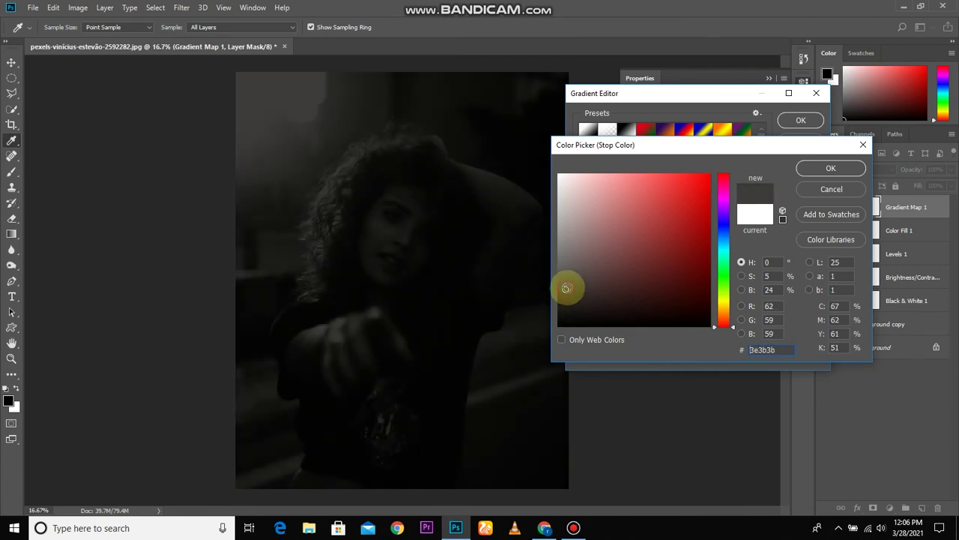
{"action": "left_click_drag", "start_coordinate": [569, 285], "coordinate": [569, 280]}
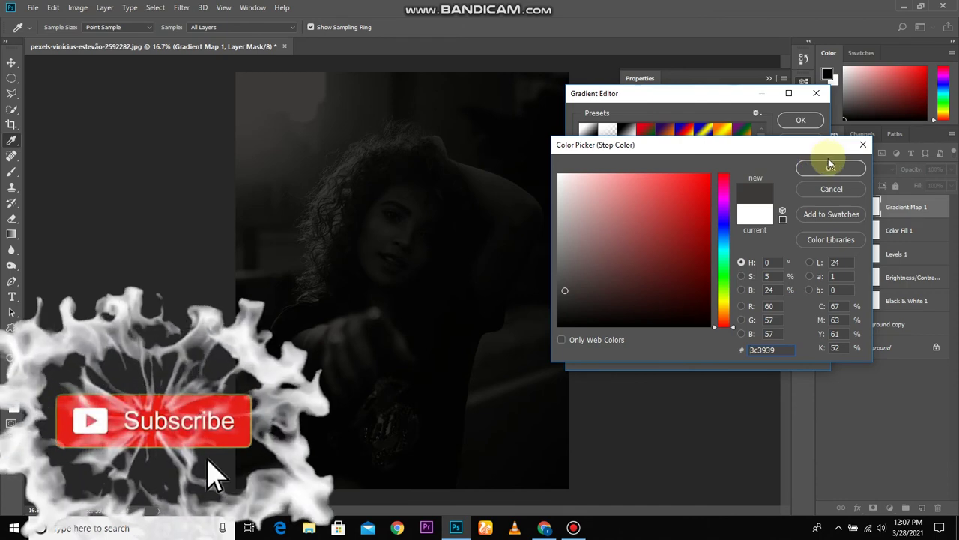
{"action": "left_click", "coordinate": [829, 166]}
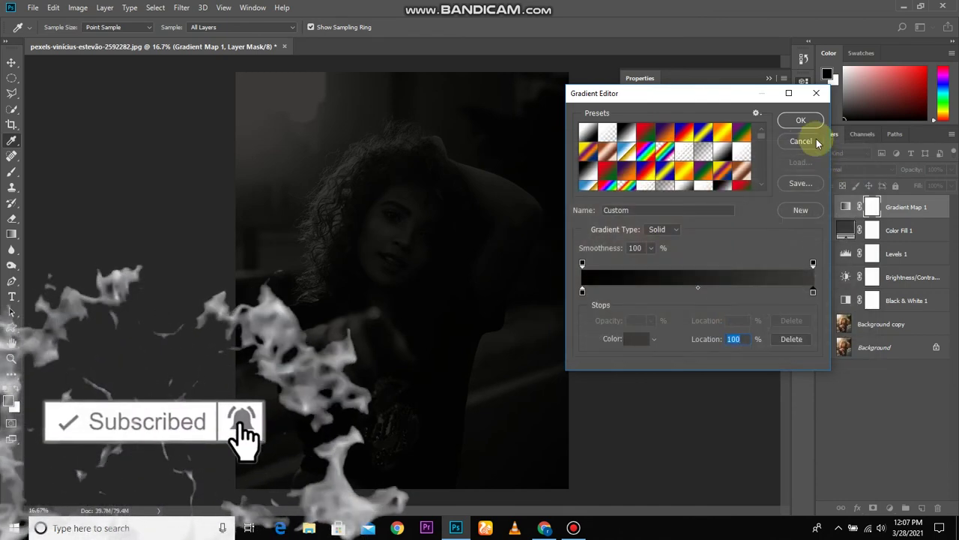
{"action": "left_click", "coordinate": [800, 121]}
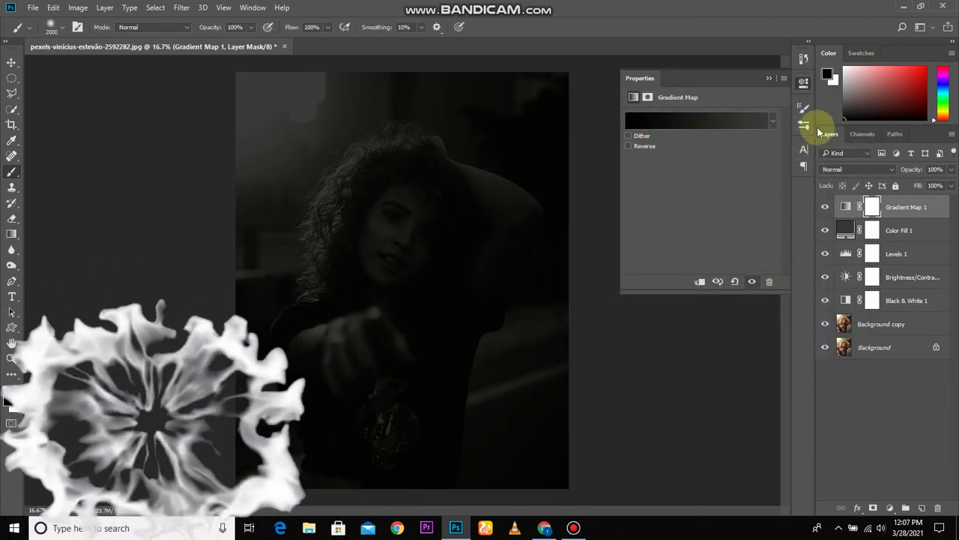
{"action": "left_click", "coordinate": [769, 78]}
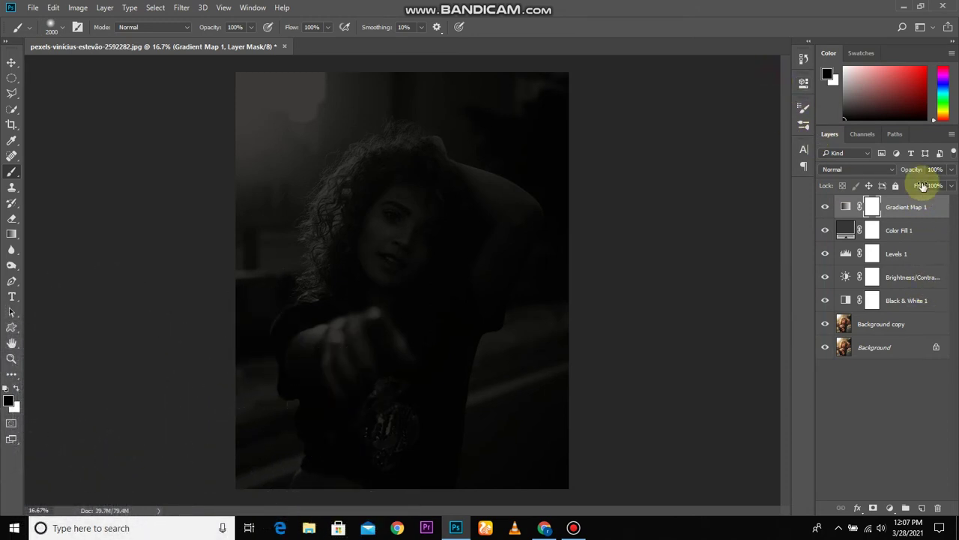
- Reduce the Gradient Map layer's opacity to 19% and compare the image with and without it
{"action": "left_click_drag", "start_coordinate": [909, 171], "coordinate": [843, 218]}
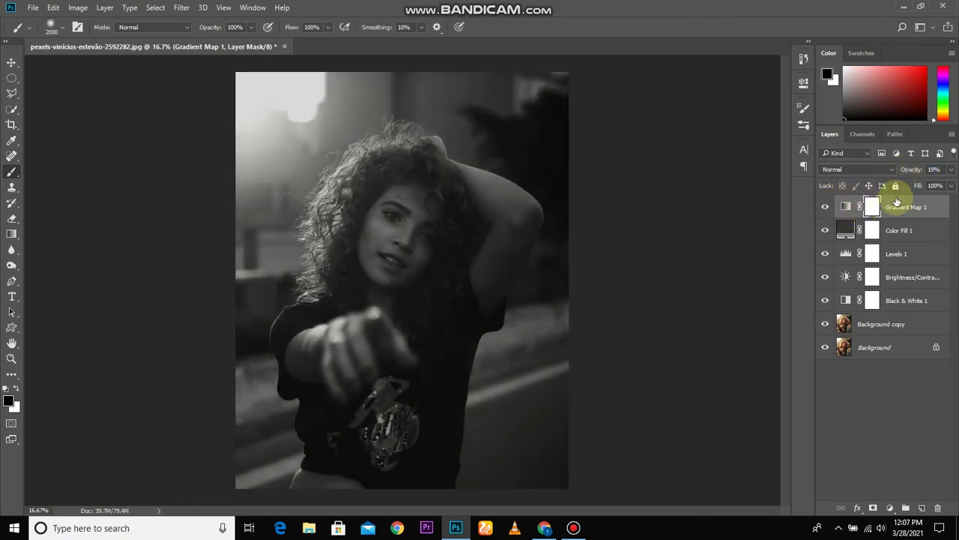
{"action": "left_click", "coordinate": [825, 208]}
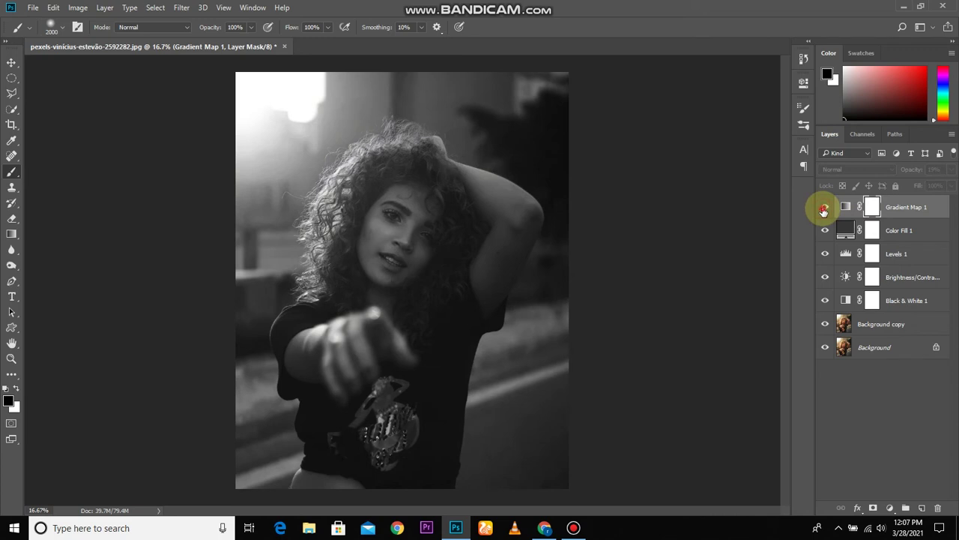
{"action": "left_click", "coordinate": [824, 208]}
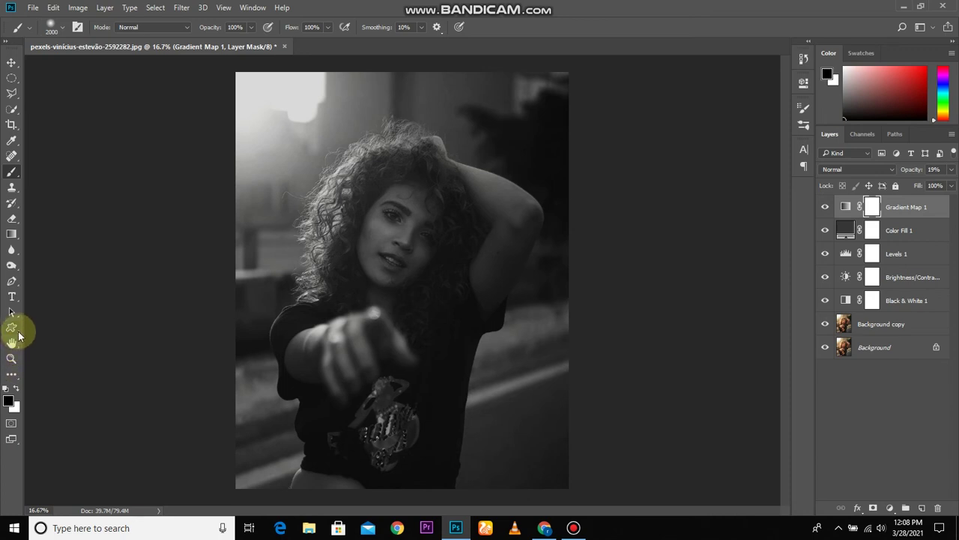
- Fade the Gradient Map's mask with one linear and several radial black-to-transparent gradients over the bright background and face, comparing before and after
{"action": "left_click", "coordinate": [20, 234]}
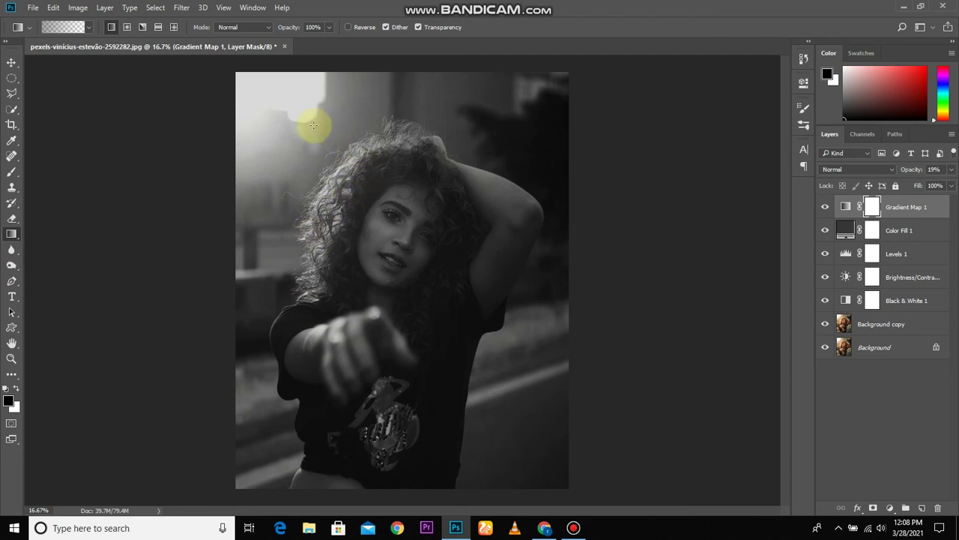
{"action": "left_click_drag", "start_coordinate": [314, 126], "coordinate": [414, 252]}
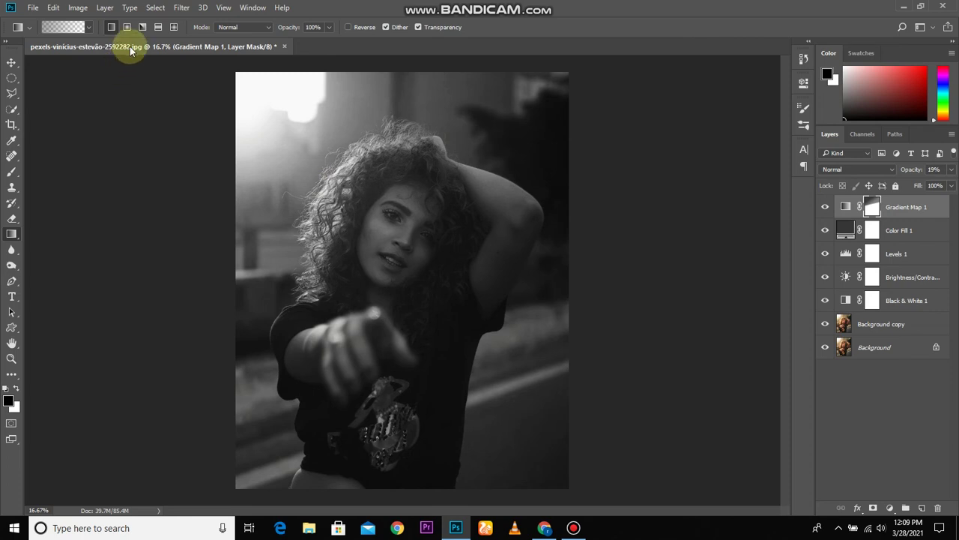
{"action": "left_click", "coordinate": [127, 27]}
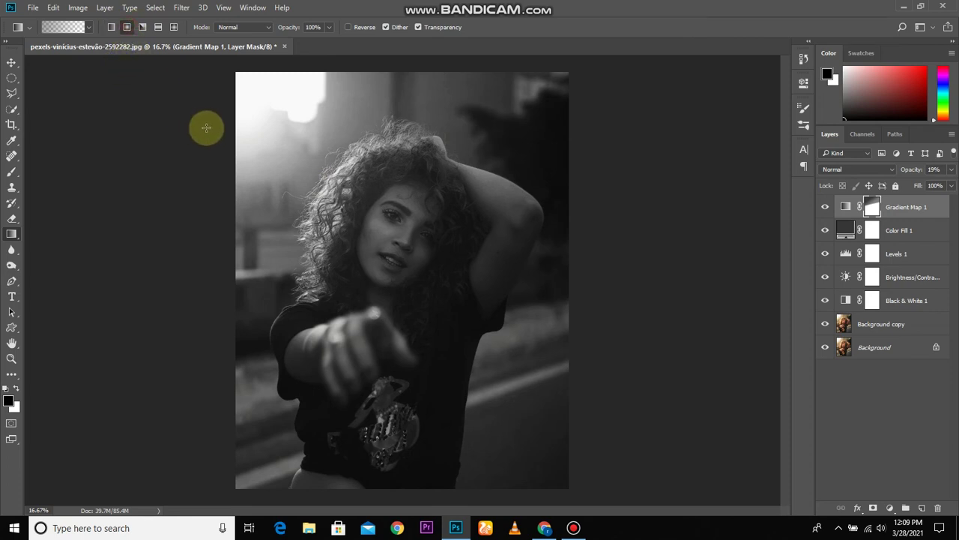
{"action": "left_click_drag", "start_coordinate": [327, 167], "coordinate": [422, 251]}
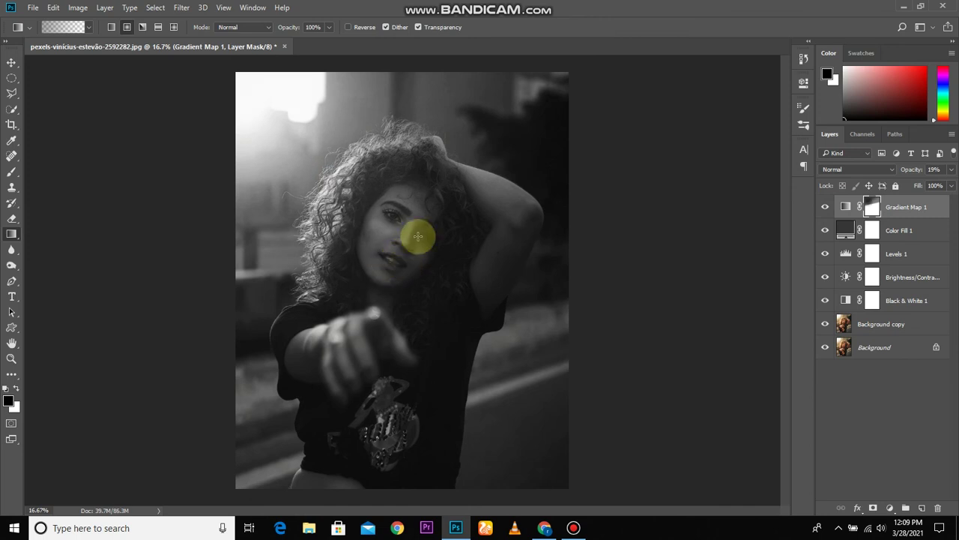
{"action": "left_click_drag", "start_coordinate": [407, 207], "coordinate": [426, 282]}
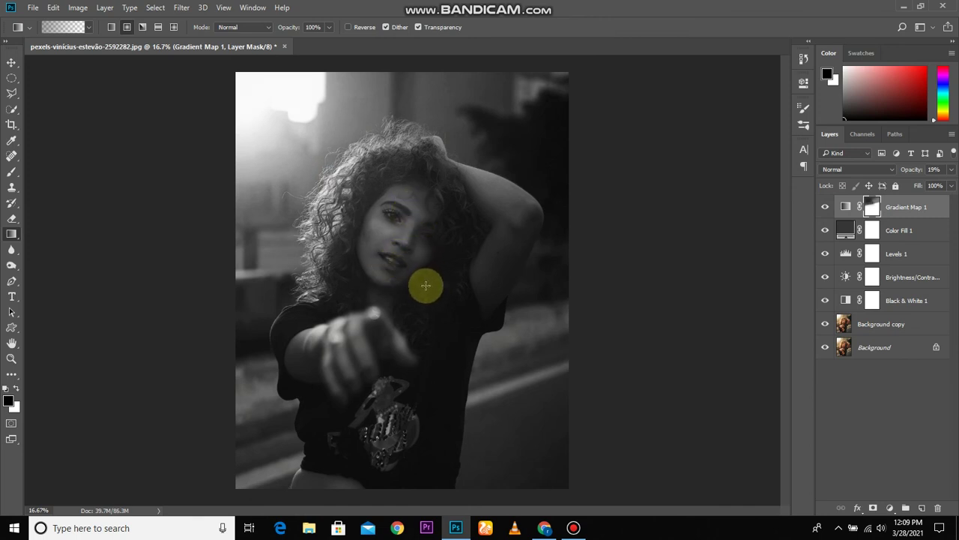
{"action": "left_click_drag", "start_coordinate": [347, 211], "coordinate": [413, 277]}
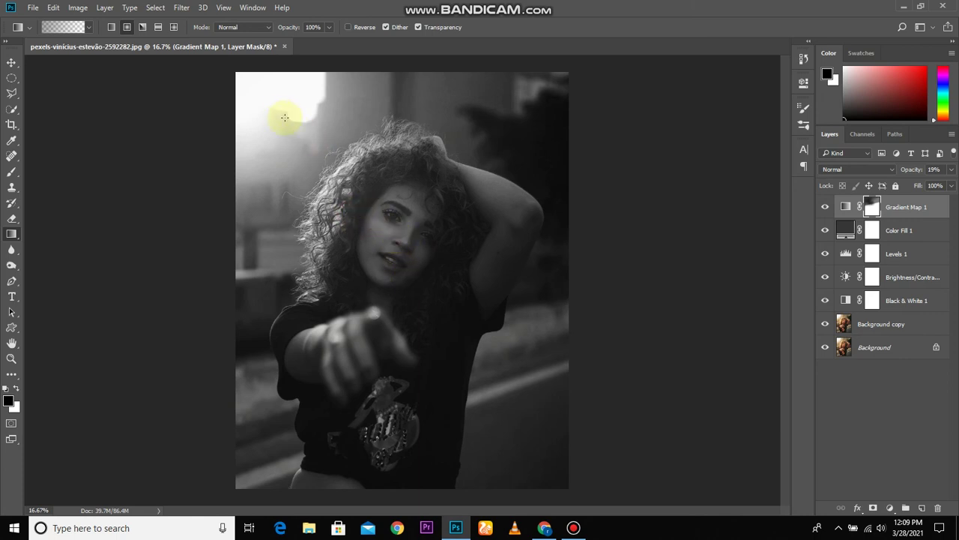
{"action": "left_click_drag", "start_coordinate": [278, 104], "coordinate": [412, 259]}
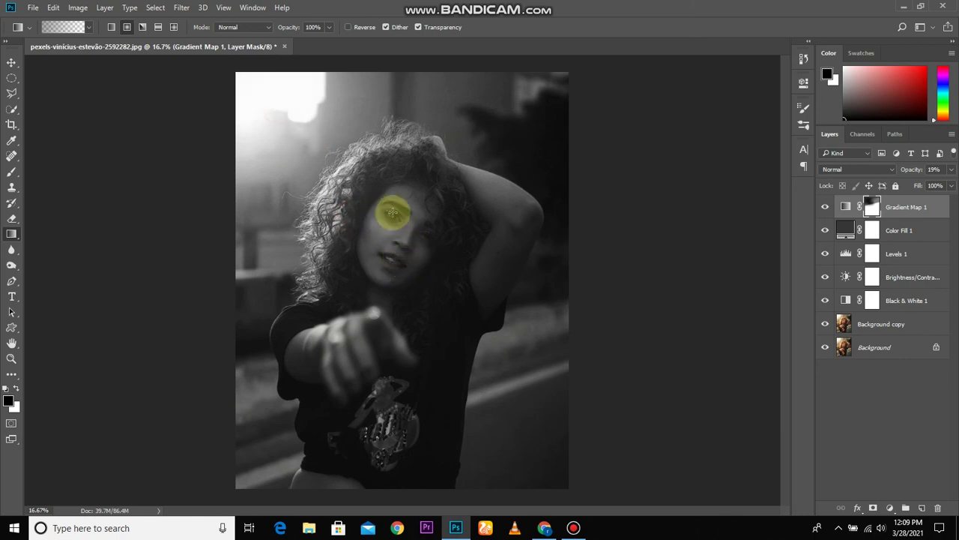
{"action": "left_click_drag", "start_coordinate": [393, 212], "coordinate": [442, 290]}
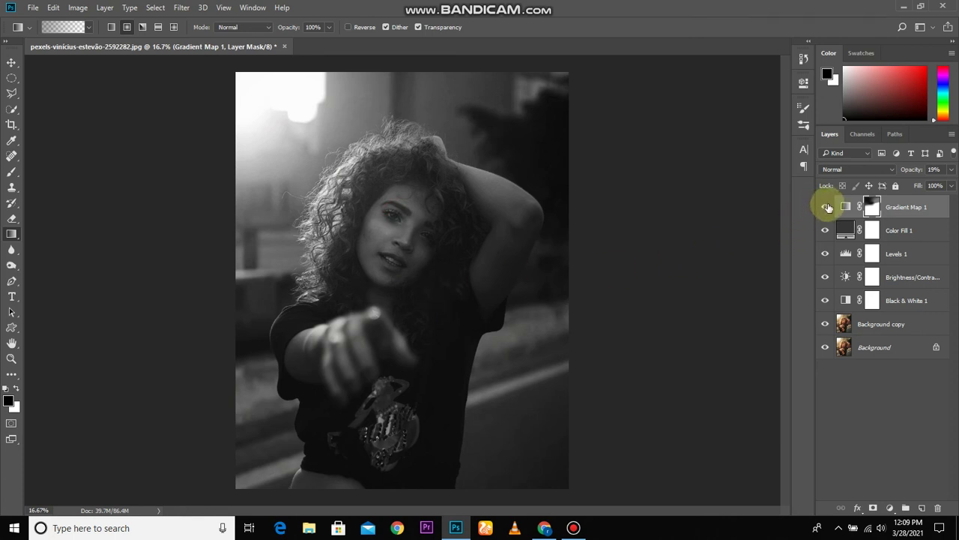
{"action": "left_click", "coordinate": [827, 206]}
{"action": "left_click", "coordinate": [826, 207]}
{"action": "left_click", "coordinate": [827, 207]}
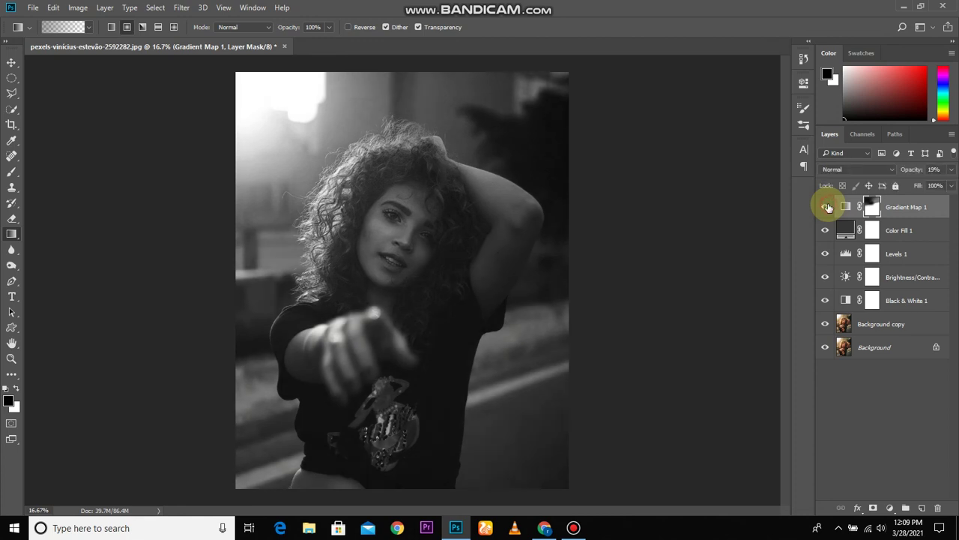
{"action": "left_click", "coordinate": [827, 207]}
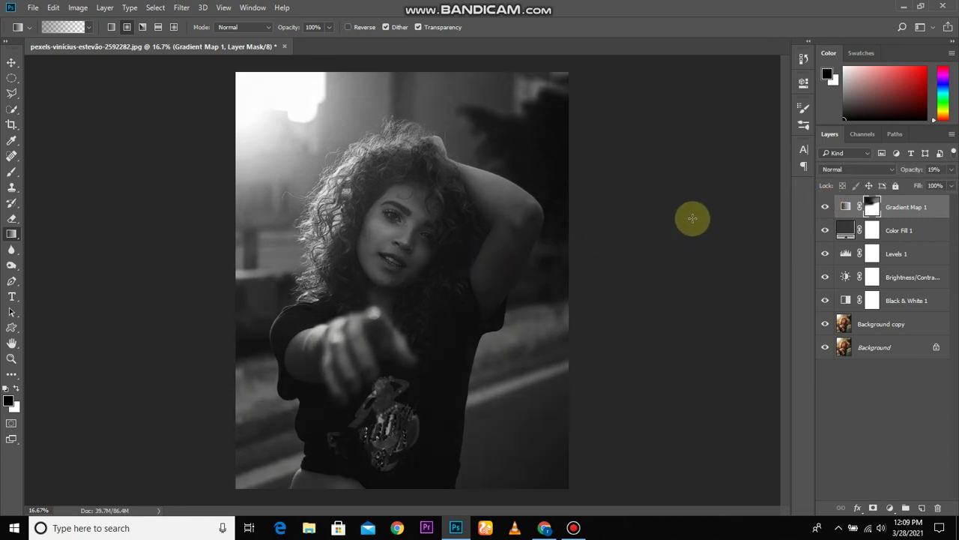
- Add another radial gradient to the Gradient Map's mask from the photo's left background across to the face, and compare the effect
{"action": "left_click_drag", "start_coordinate": [253, 257], "coordinate": [428, 262]}
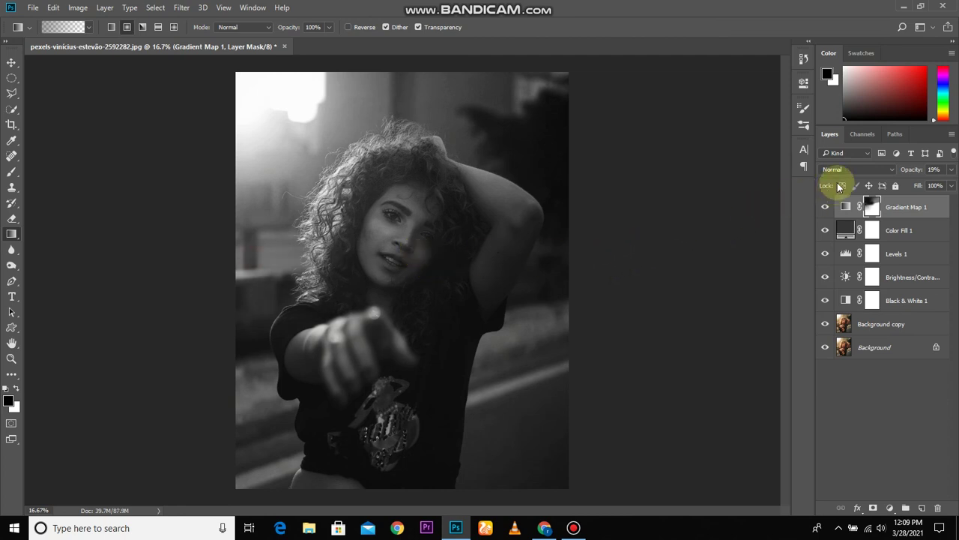
{"action": "left_click", "coordinate": [824, 206]}
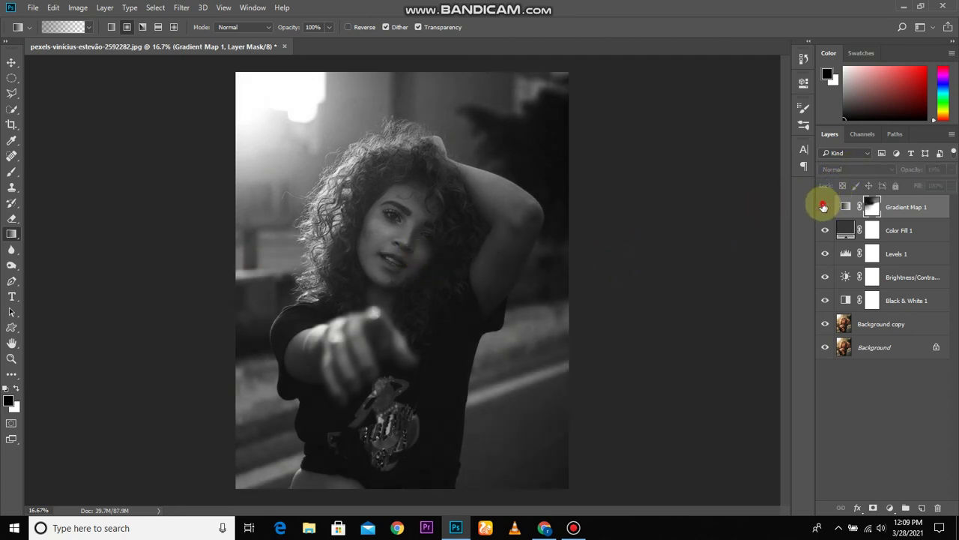
{"action": "left_click", "coordinate": [823, 206]}
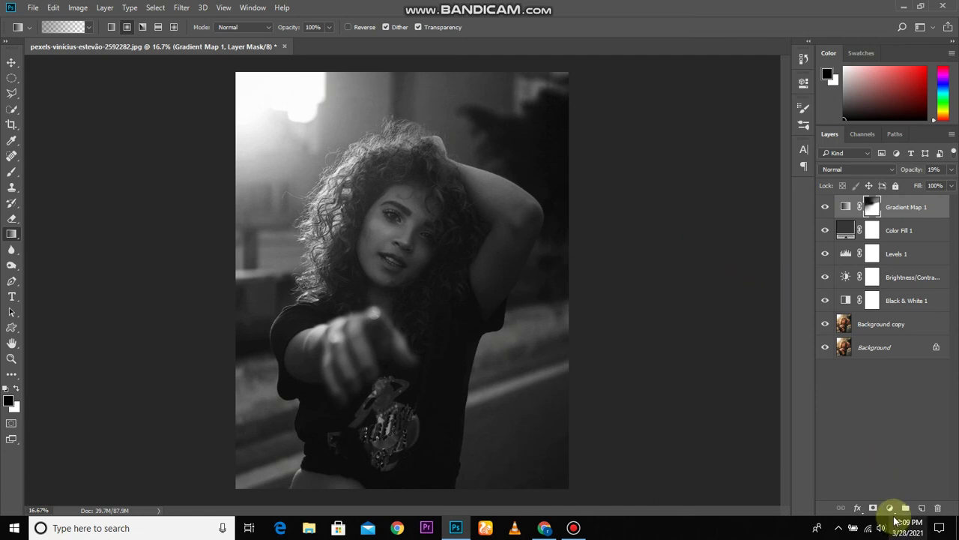
- Stamp all visible layers into a new merged layer at the top of the stack and switch to the Move tool
{"action": "left_click", "coordinate": [889, 508]}
{"action": "left_click", "coordinate": [894, 513]}
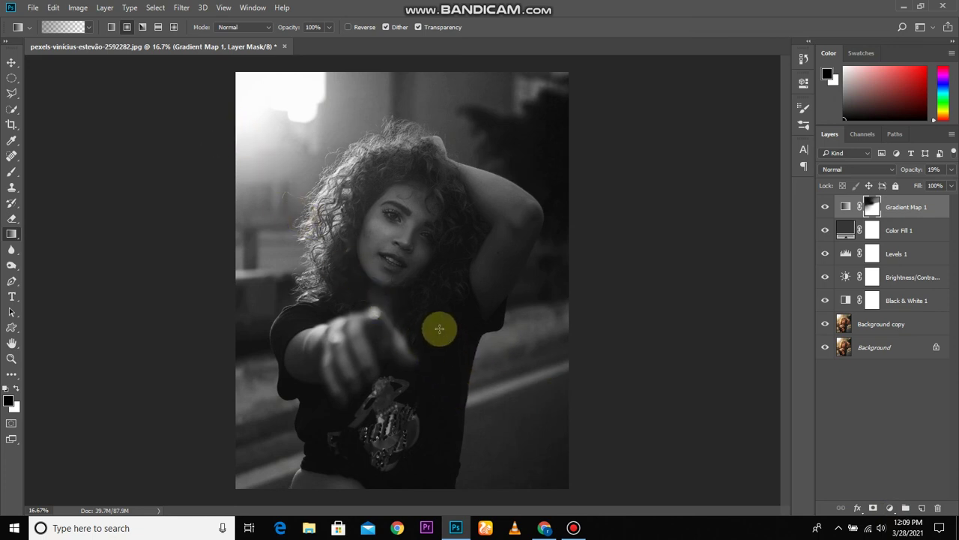
{"action": "key", "text": "ctrl+shift+alt+e"}
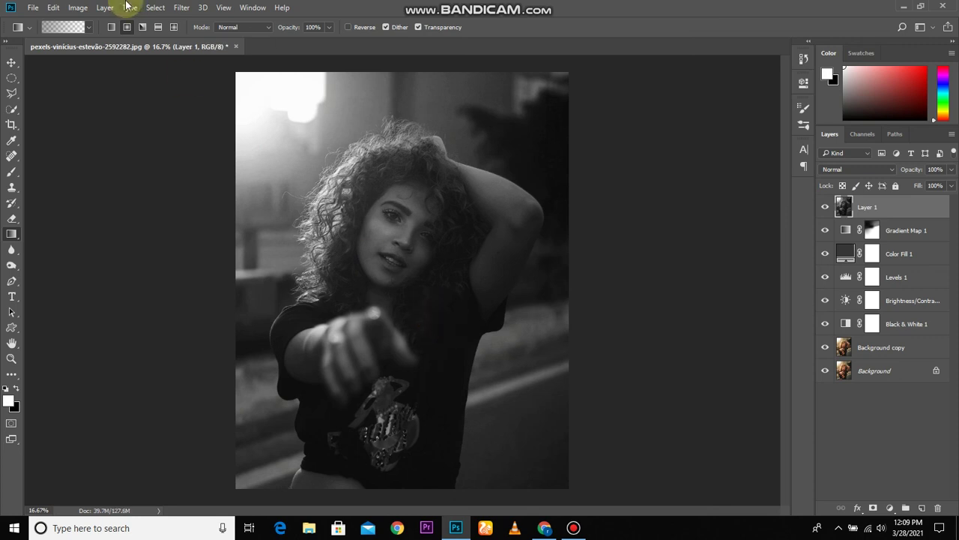
{"action": "left_click", "coordinate": [11, 66]}
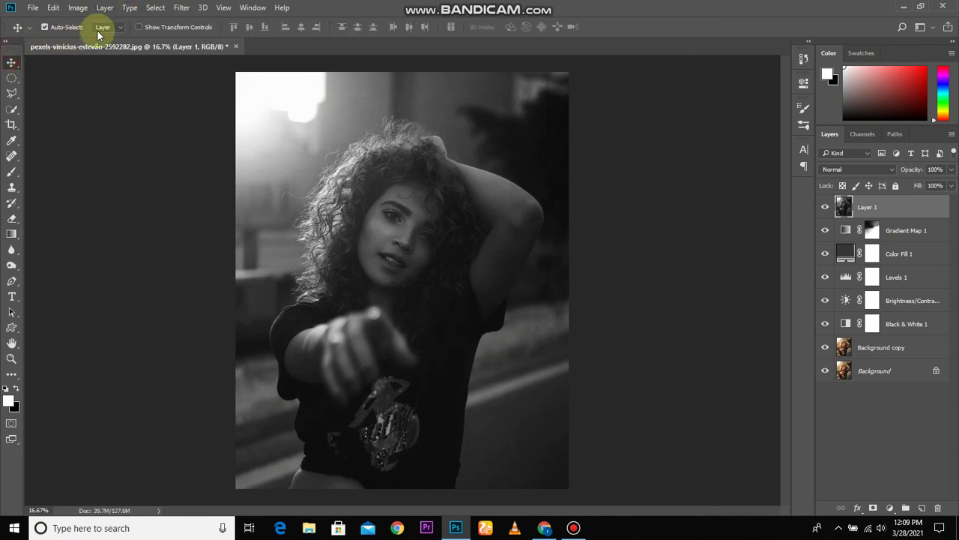
- Sharpen the merged layer with Unsharp Mask at 50% amount, 6.4 pixels radius and threshold 0, checking the mouth and eye in the preview
{"action": "left_click", "coordinate": [182, 9]}
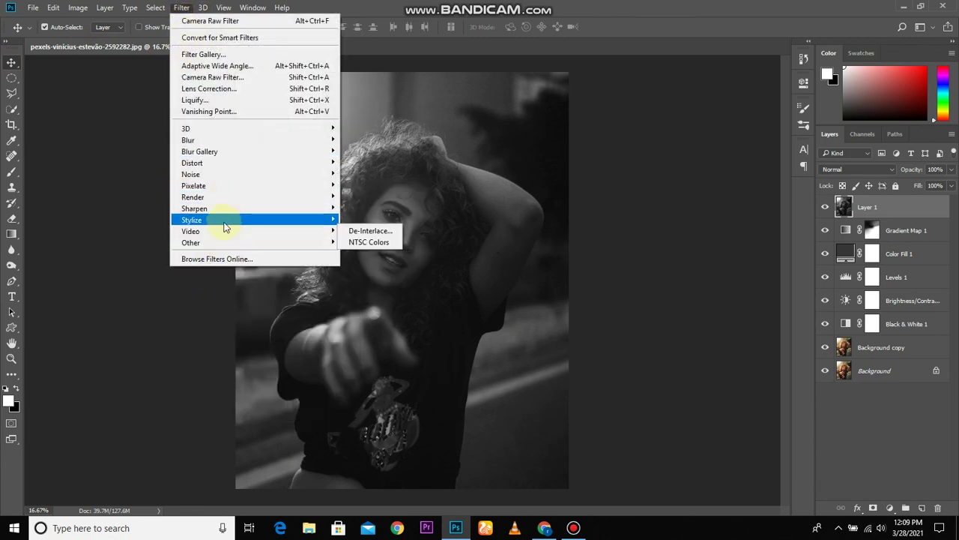
{"action": "mouse_move", "coordinate": [231, 210]}
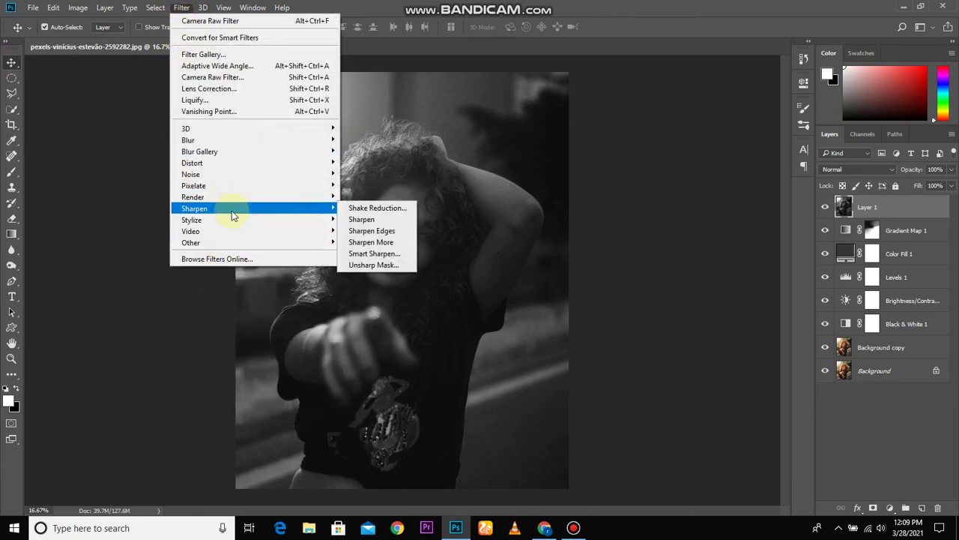
{"action": "left_click", "coordinate": [354, 264]}
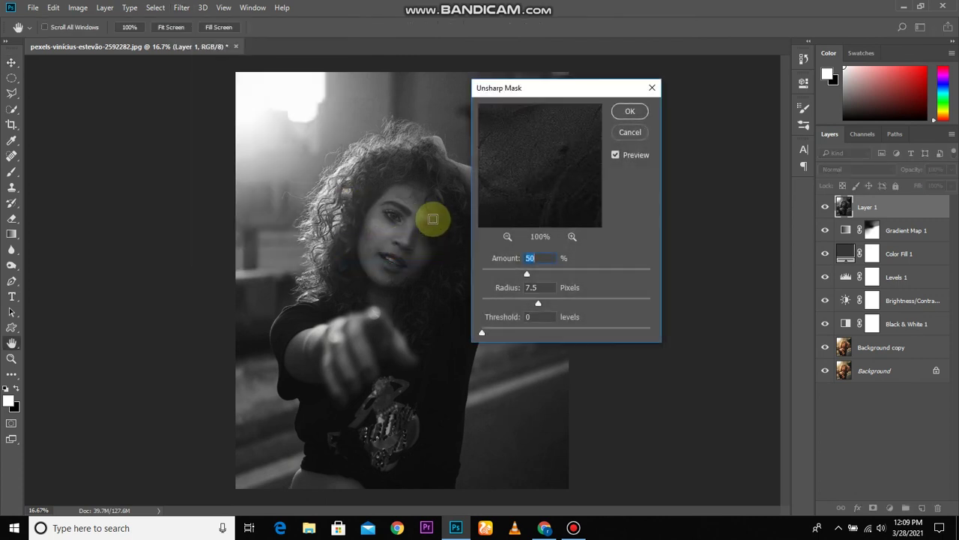
{"action": "mouse_move", "coordinate": [557, 175]}
{"action": "left_mouse_down"}
{"action": "mouse_move", "coordinate": [563, 223]}
{"action": "mouse_move", "coordinate": [559, 187]}
{"action": "left_mouse_up"}
{"action": "left_click_drag", "start_coordinate": [581, 241], "coordinate": [561, 200]}
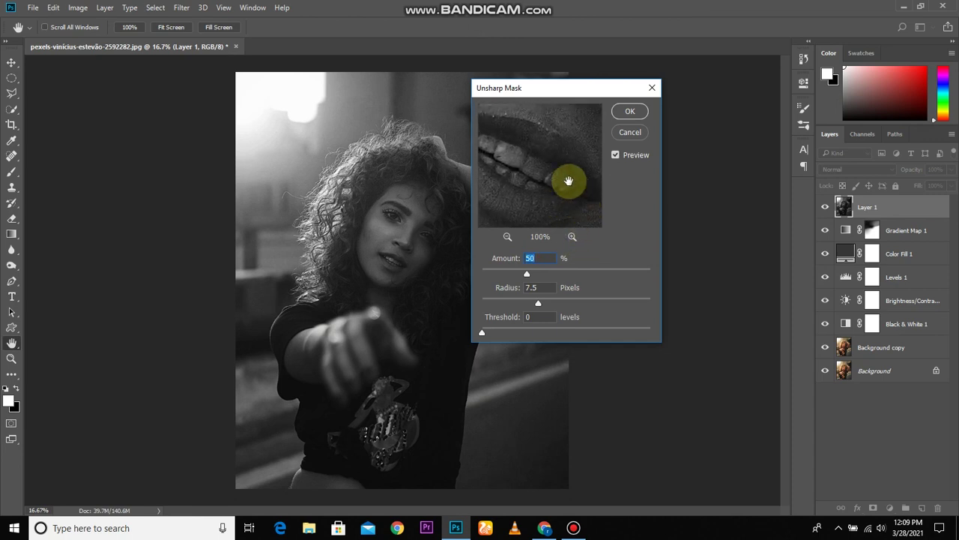
{"action": "left_click_drag", "start_coordinate": [545, 155], "coordinate": [542, 240]}
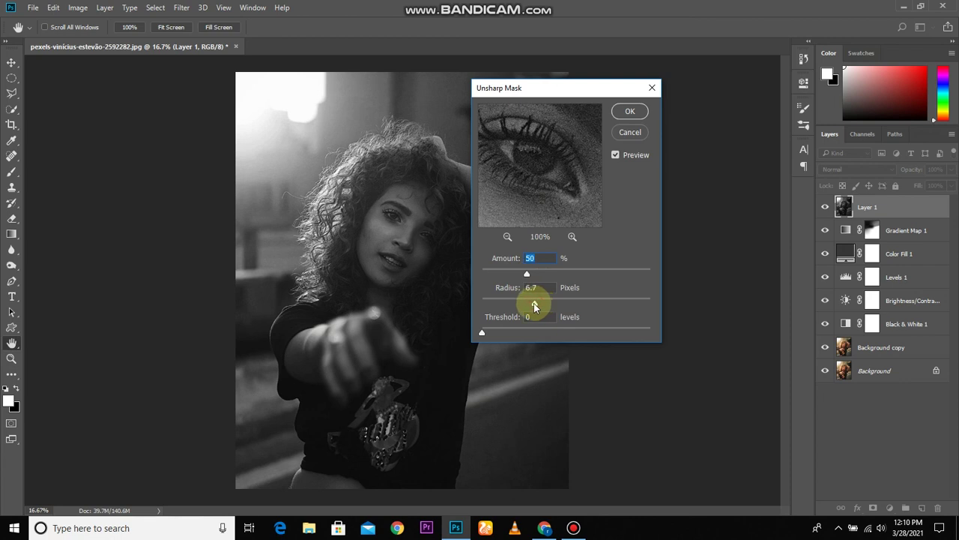
{"action": "left_click_drag", "start_coordinate": [535, 306], "coordinate": [532, 304]}
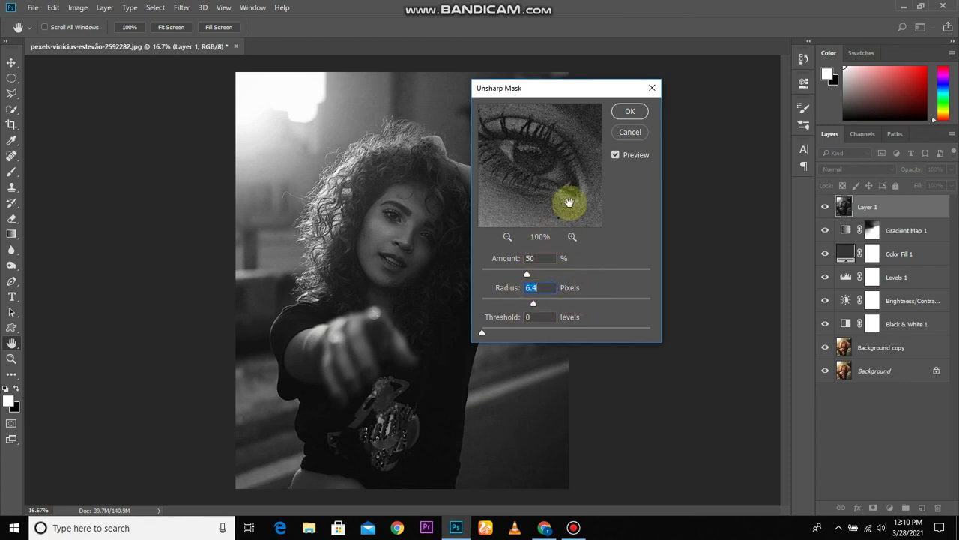
{"action": "left_click", "coordinate": [641, 112]}
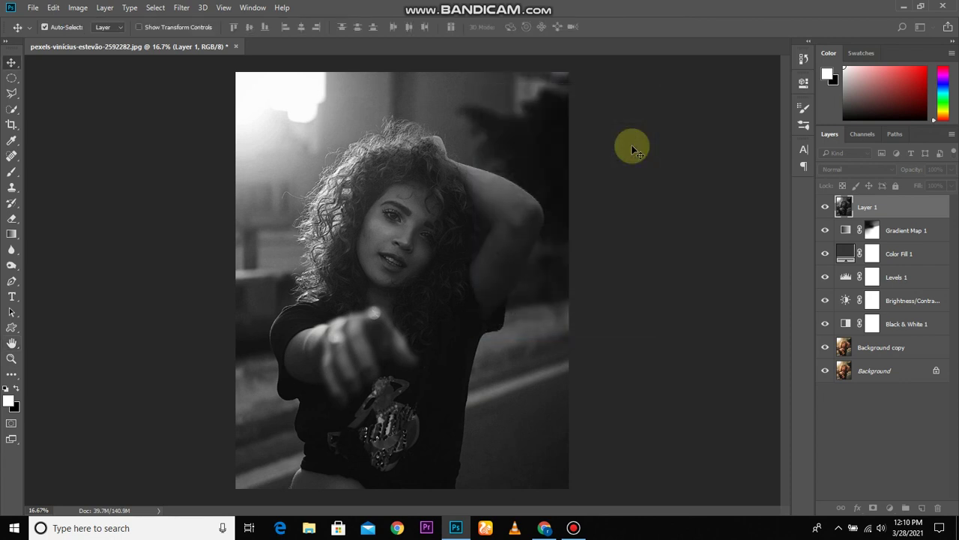
- Compare the photo with and without the sharpened merged layer and inspect the result up close and as a whole
{"action": "left_click", "coordinate": [823, 208]}
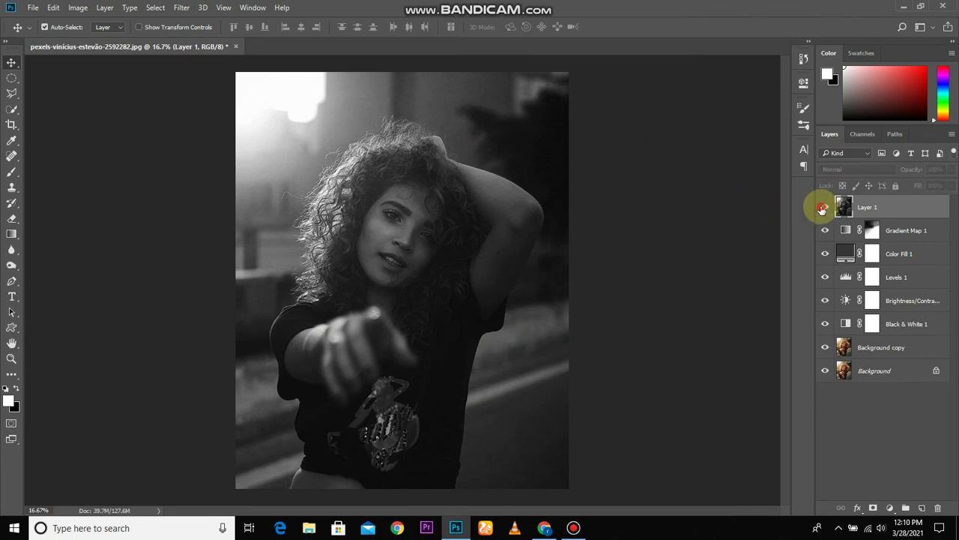
{"action": "left_click", "coordinate": [822, 209]}
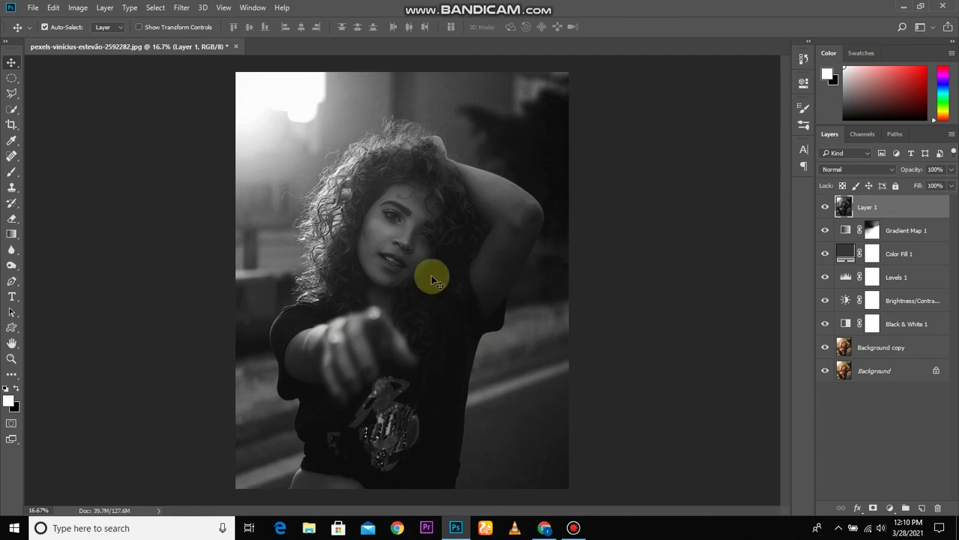
{"action": "scroll", "coordinate": [450, 301], "scroll_direction": "up", "scroll_amount": 2}
{"action": "scroll", "coordinate": [450, 301], "scroll_direction": "down", "scroll_amount": 2}
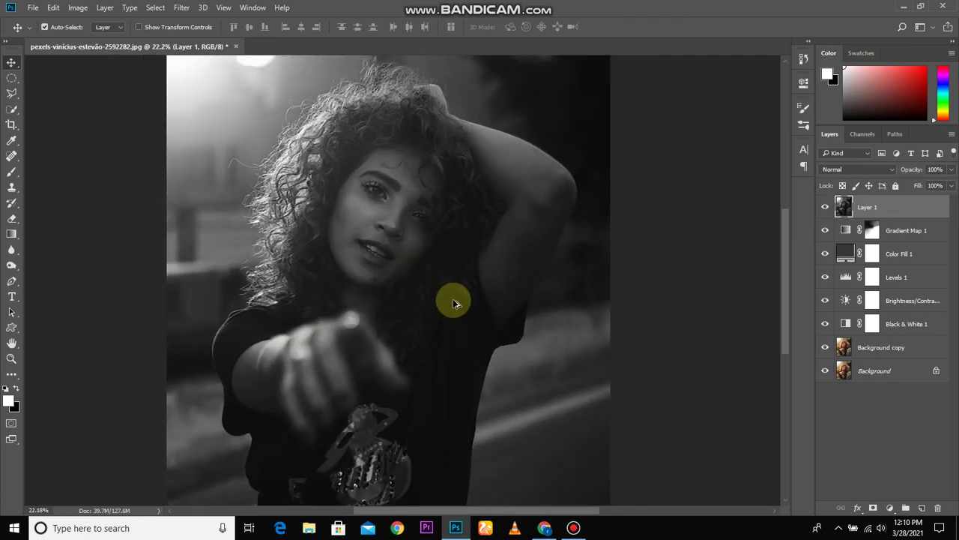
{"action": "scroll", "coordinate": [453, 301], "scroll_direction": "down", "scroll_amount": 1}
{"action": "scroll", "coordinate": [449, 320], "scroll_direction": "up", "scroll_amount": 2}
{"action": "scroll", "coordinate": [449, 323], "scroll_direction": "down", "scroll_amount": 2}
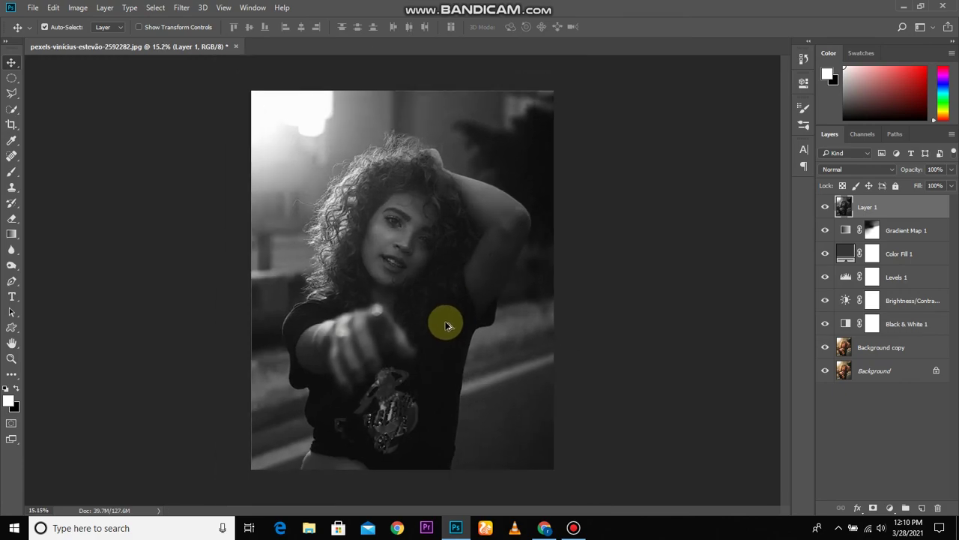